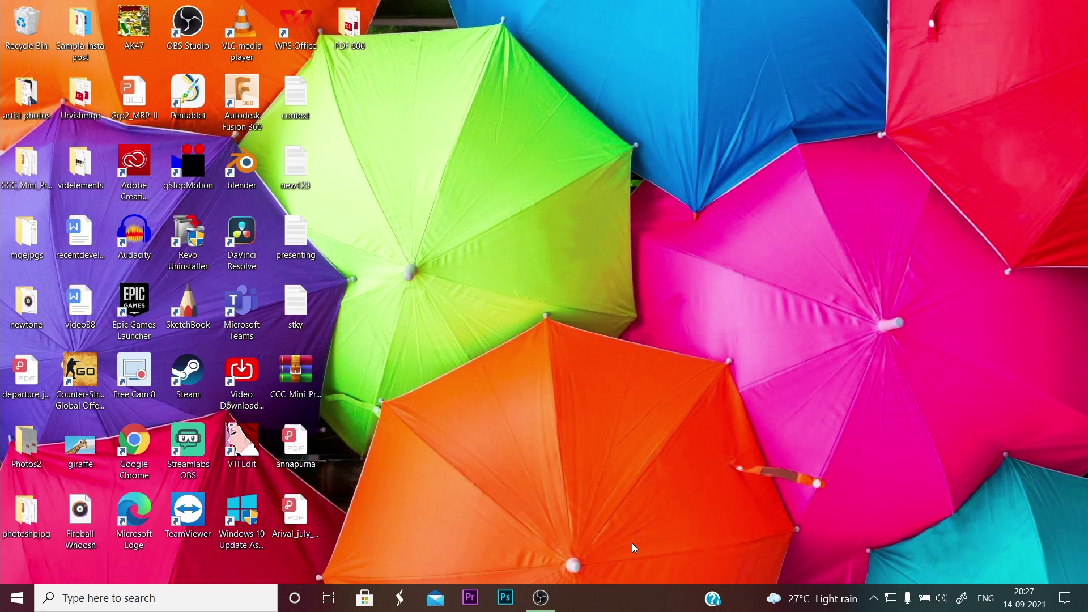
Step: Search Windows for 'pain' and launch Paint 3D from the results
{"action": "left_click", "coordinate": [83, 606]}
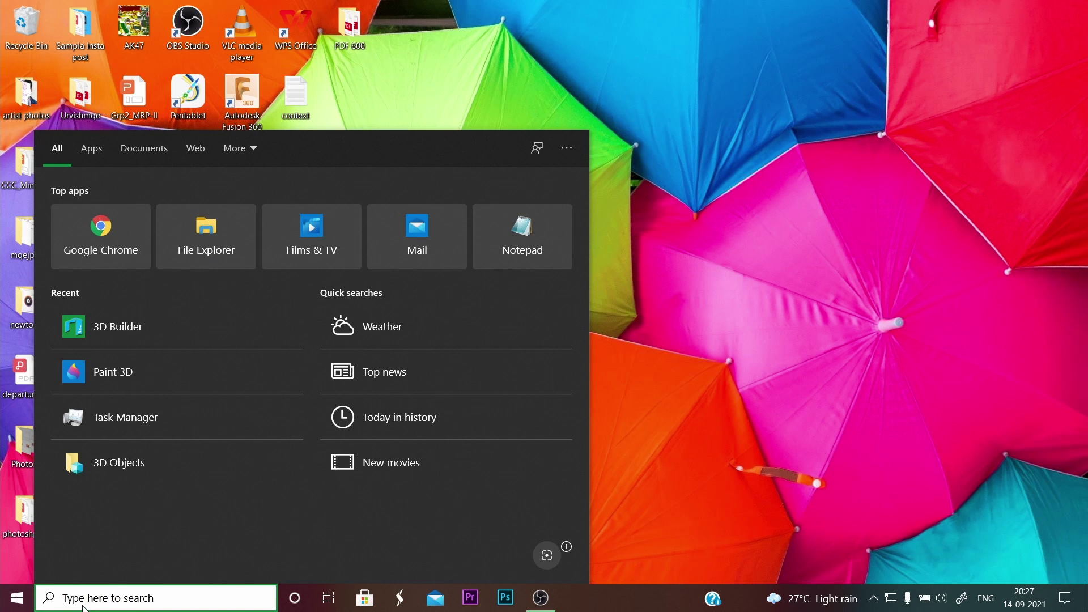
{"action": "type", "text": "pain"}
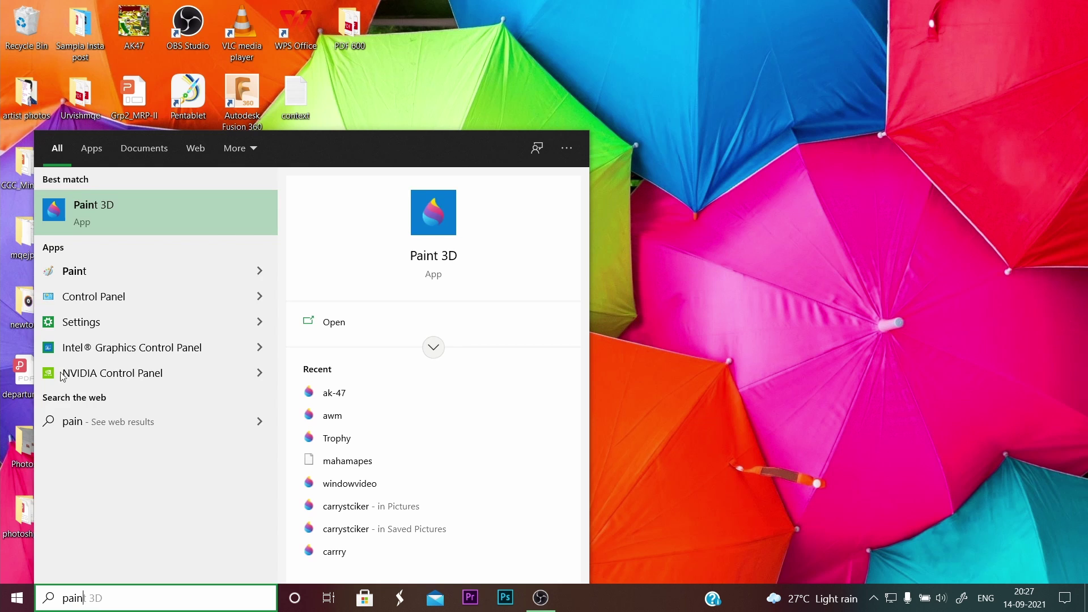
{"action": "mouse_move", "coordinate": [434, 247]}
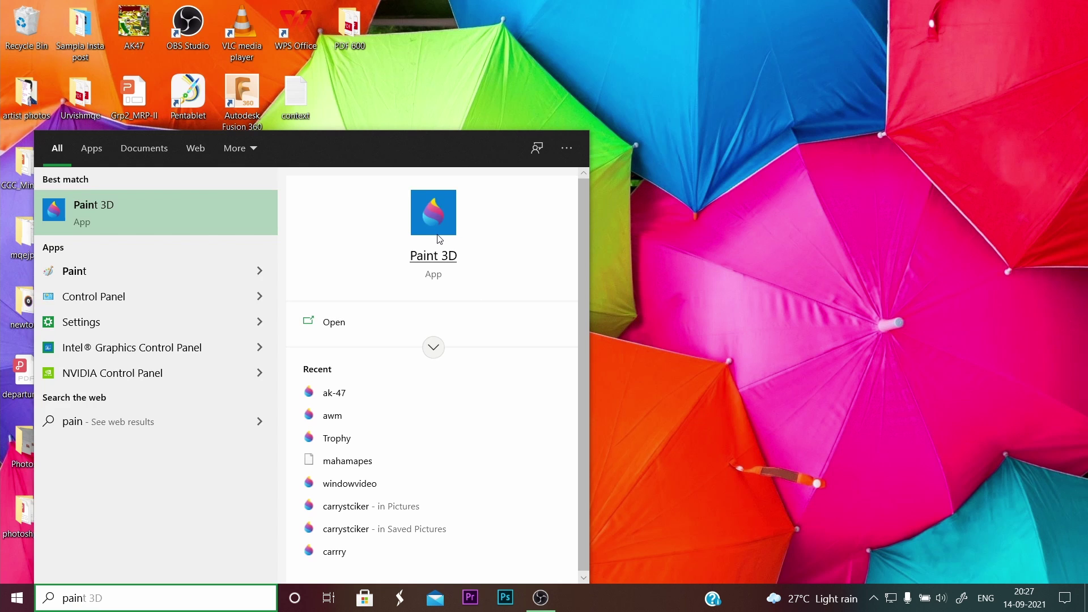
{"action": "left_click", "coordinate": [438, 237]}
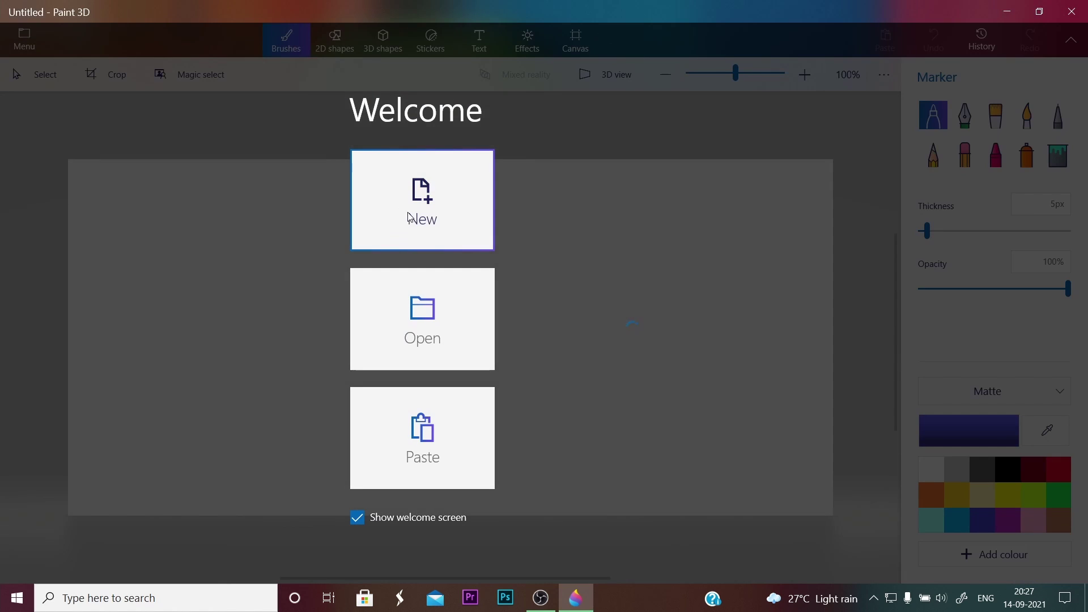
Step: Start a new blank Paint 3D canvas, view the saved projects menu, and return to the canvas
{"action": "left_click", "coordinate": [410, 217]}
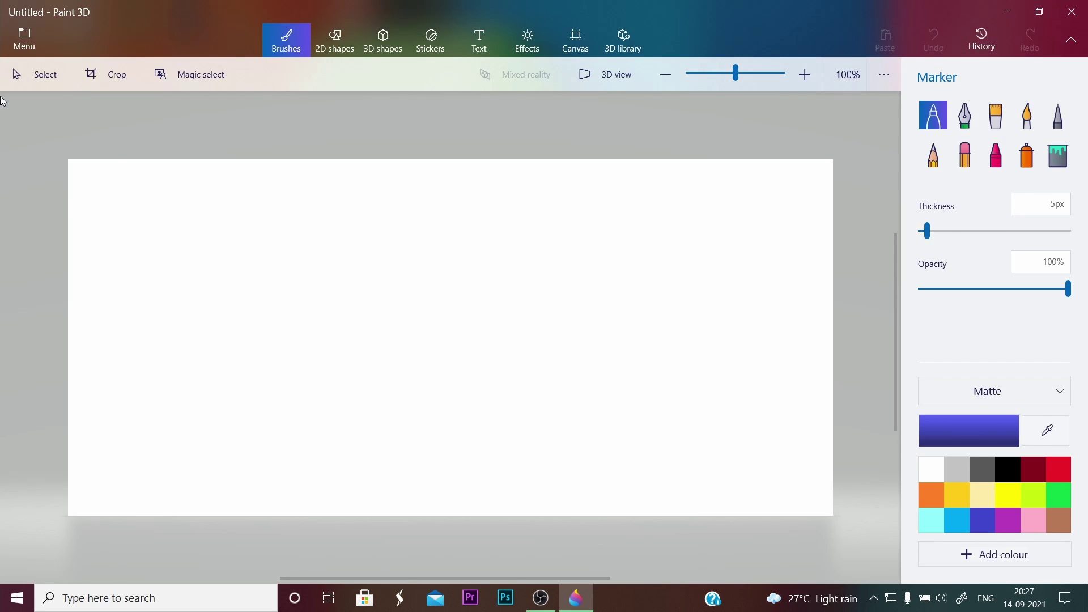
{"action": "left_click", "coordinate": [34, 41]}
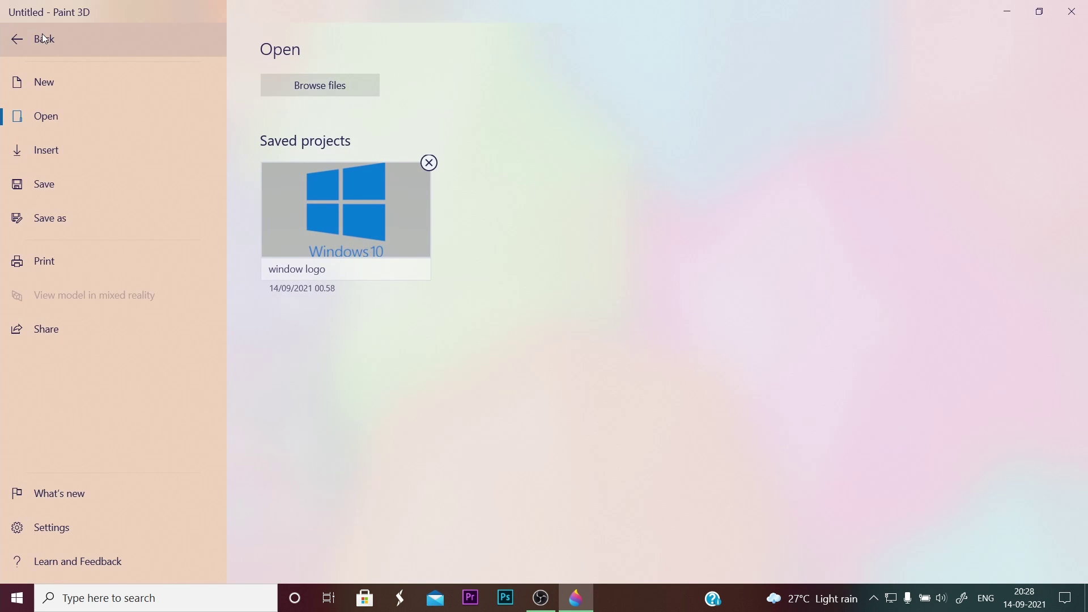
{"action": "left_click", "coordinate": [44, 39]}
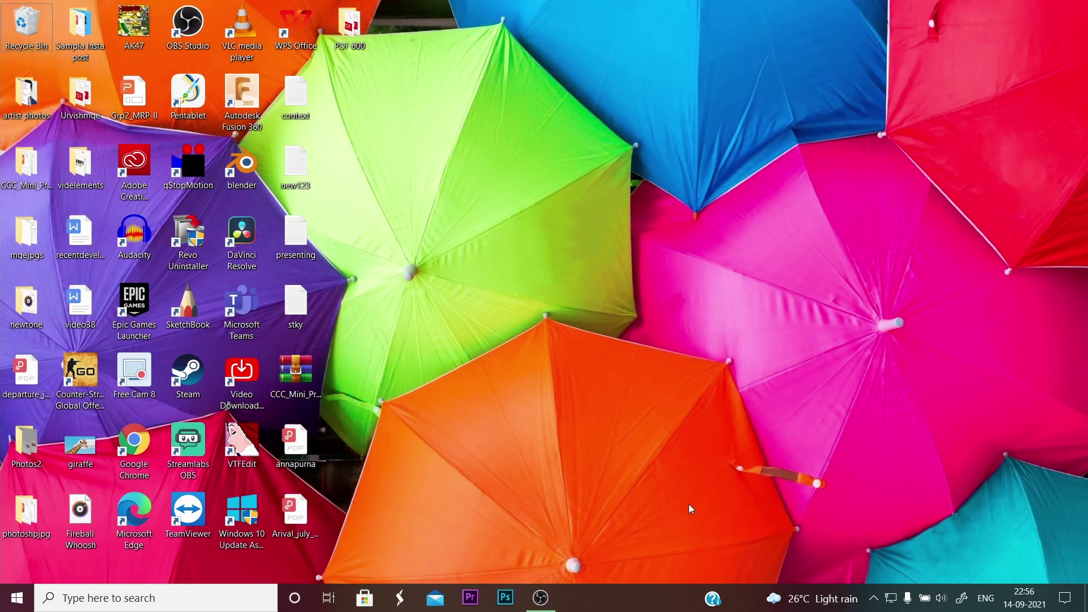
Step: Search Windows for '3D' and launch 3D Viewer from the Apps results
{"action": "left_click", "coordinate": [201, 599]}
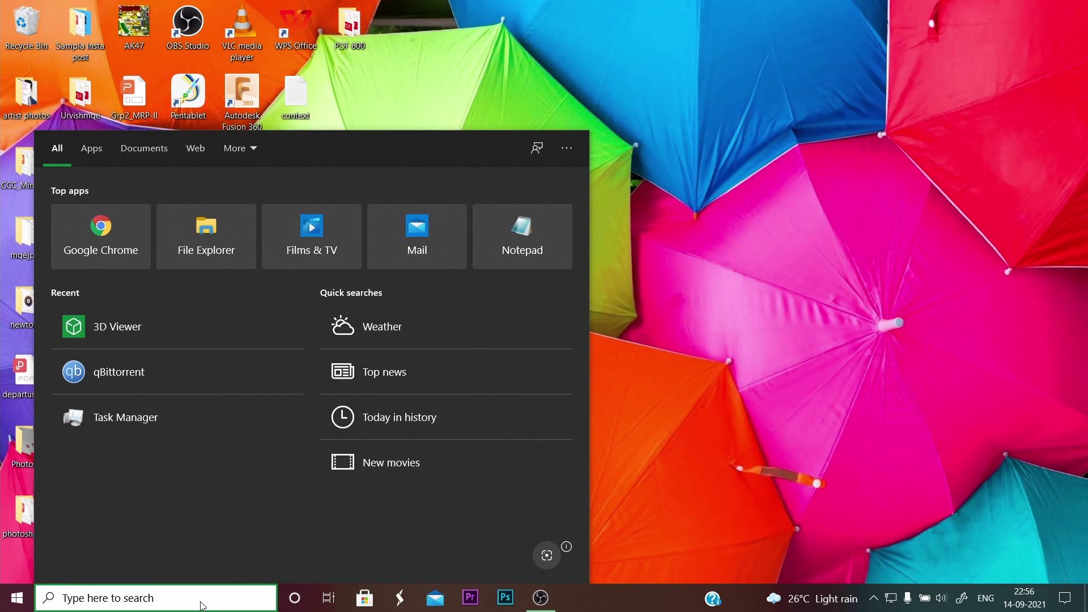
{"action": "type", "text": "3"}
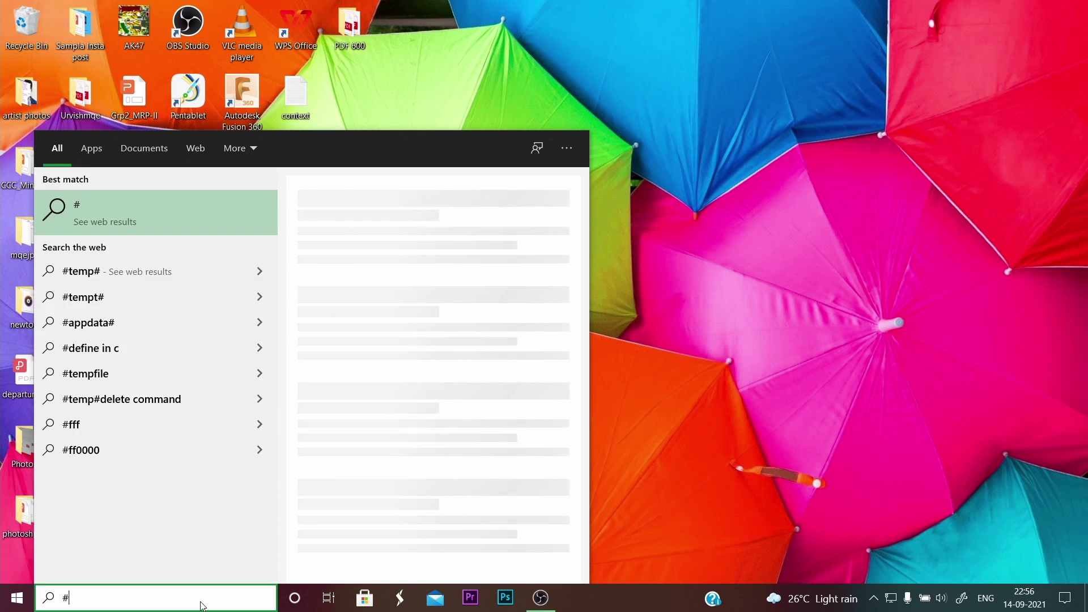
{"action": "key", "text": "BackSpace"}
{"action": "type", "text": "3d"}
{"action": "key", "text": "BackSpace"}
{"action": "key", "text": "BackSpace"}
{"action": "type", "text": "D"}
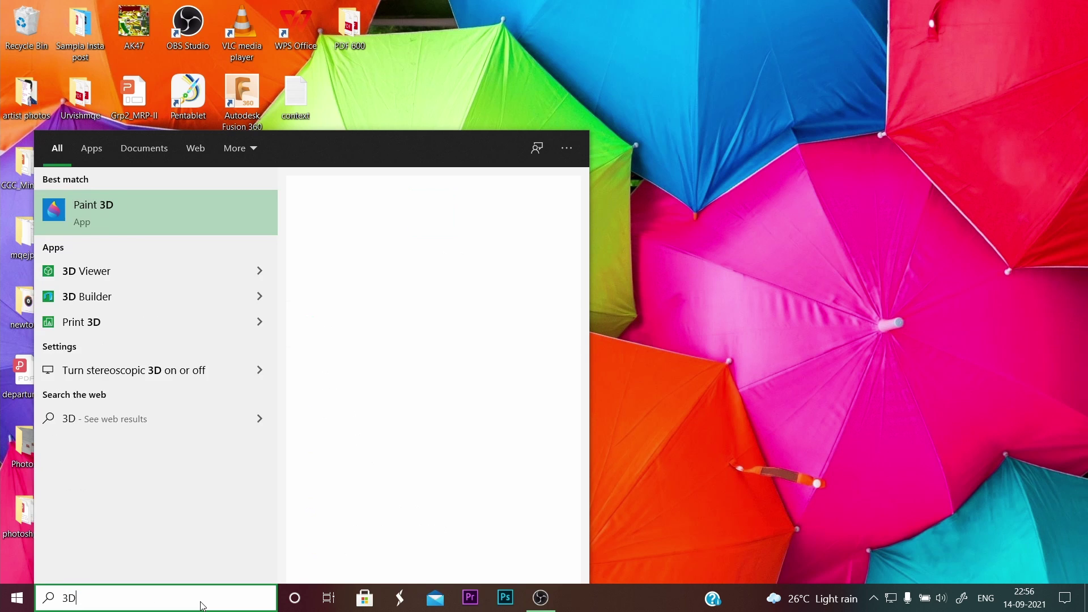
{"action": "left_click", "coordinate": [141, 272]}
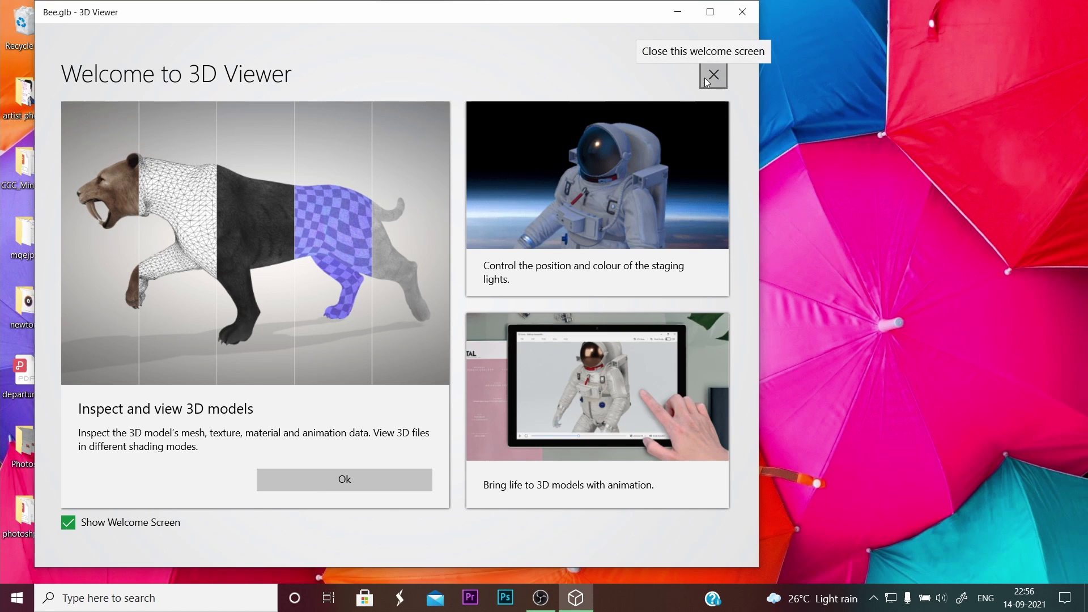
Step: Dismiss the welcome screen, then browse and close the 3D library's model categories
{"action": "left_click", "coordinate": [325, 475]}
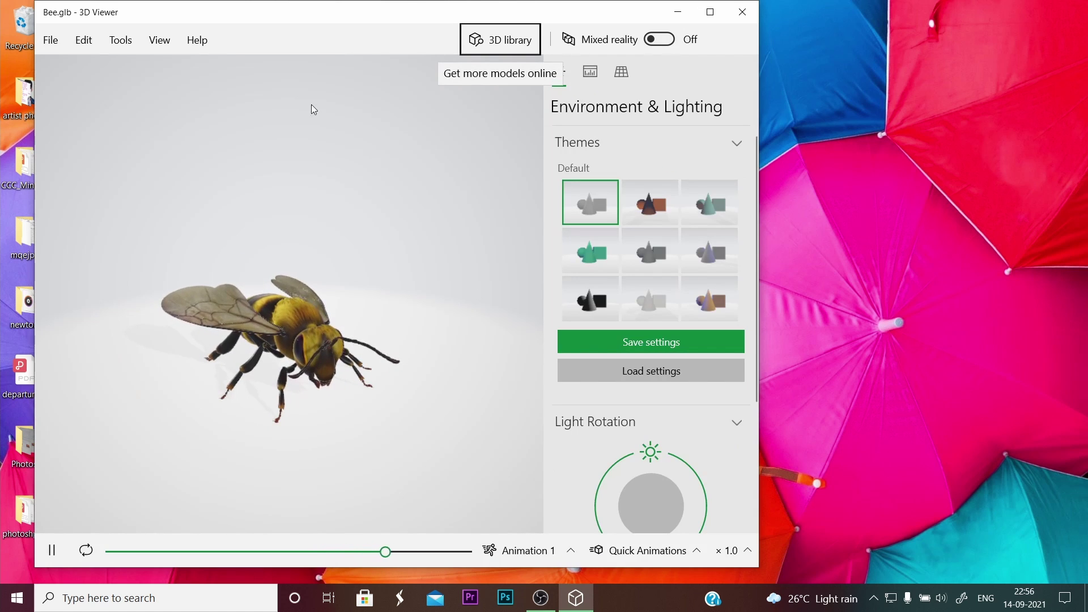
{"action": "left_click", "coordinate": [474, 48]}
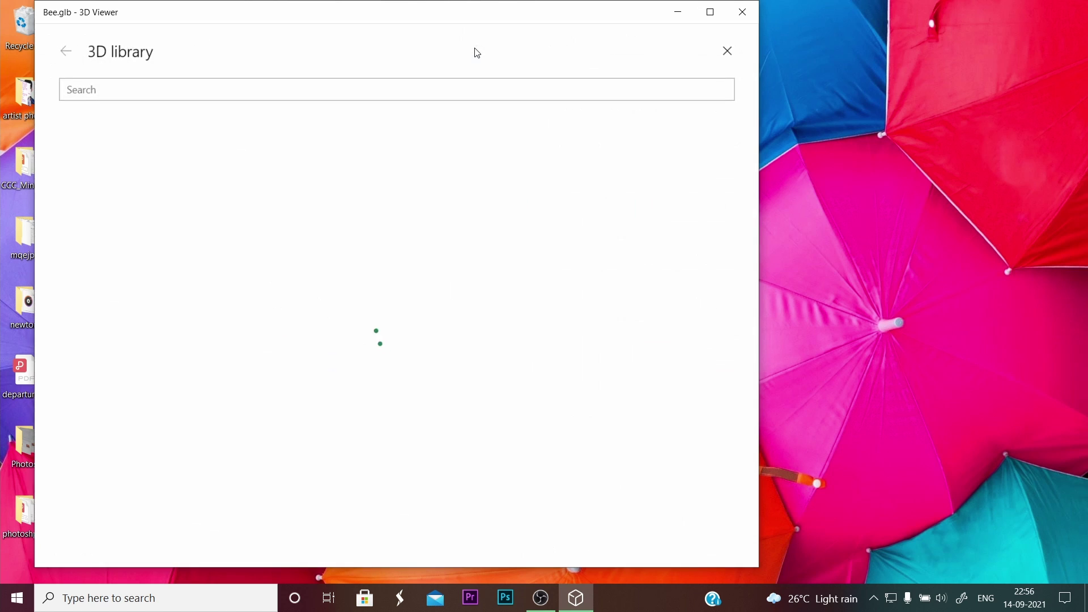
{"action": "scroll", "coordinate": [416, 281], "scroll_direction": "down", "scroll_amount": 2}
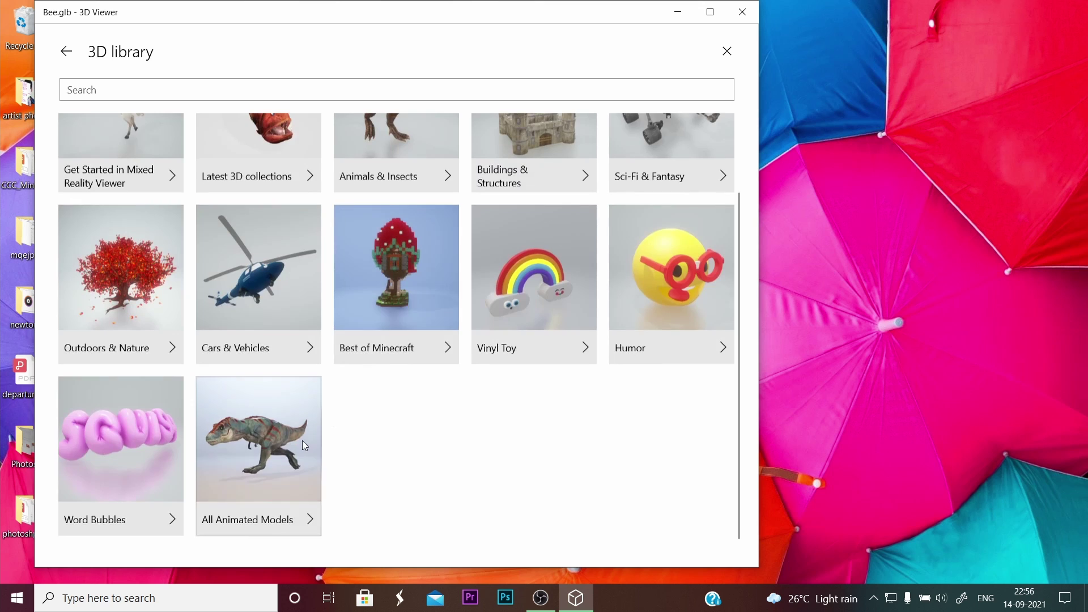
{"action": "scroll", "coordinate": [302, 441], "scroll_direction": "up", "scroll_amount": 2}
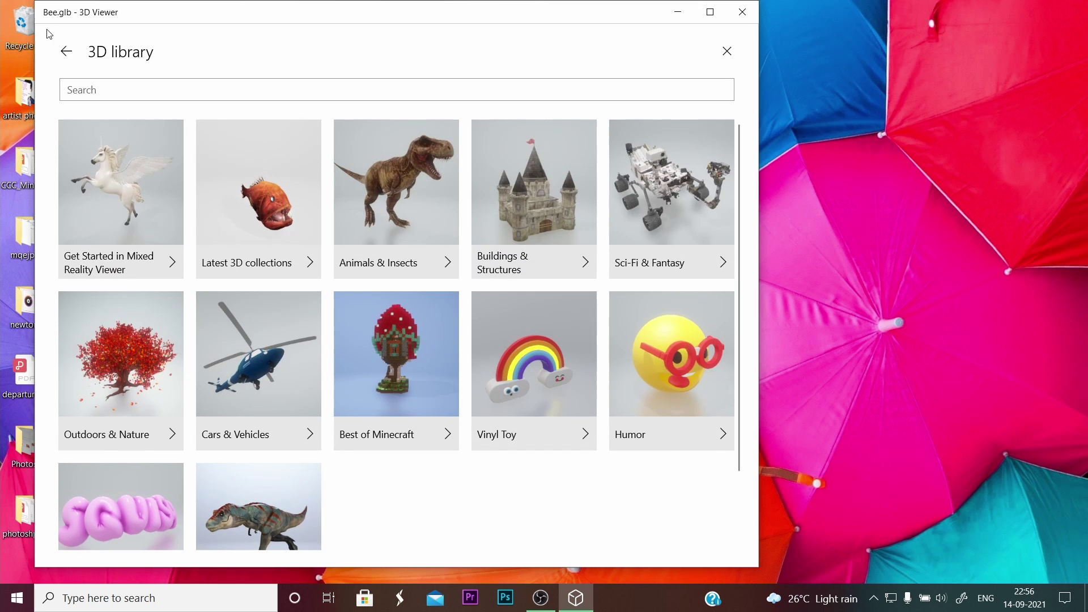
{"action": "left_click", "coordinate": [731, 55]}
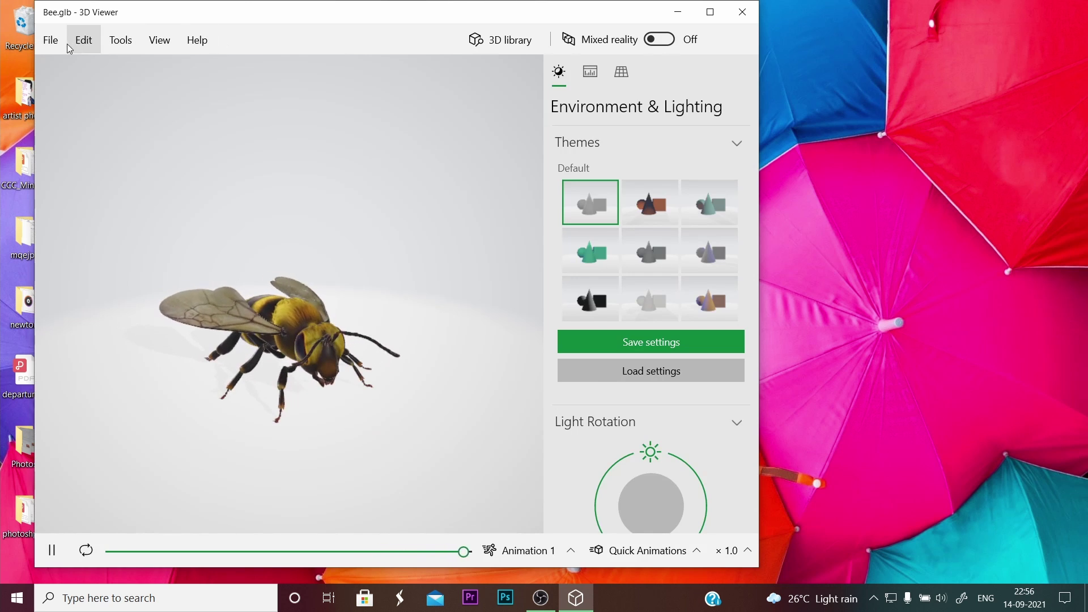
{"action": "left_click", "coordinate": [49, 42]}
{"action": "left_click", "coordinate": [89, 41]}
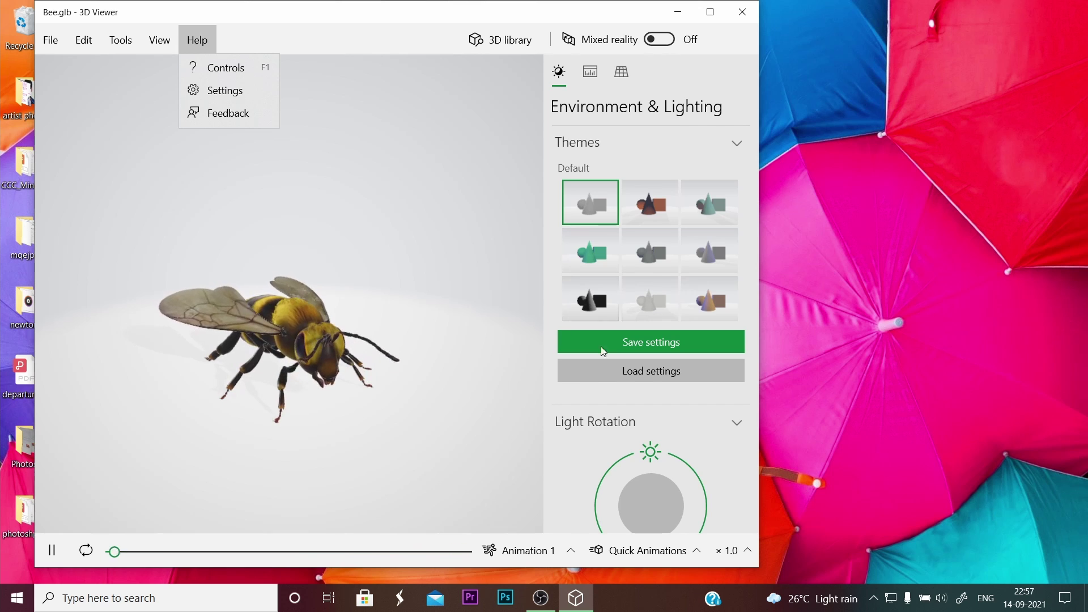
{"action": "left_click", "coordinate": [600, 80]}
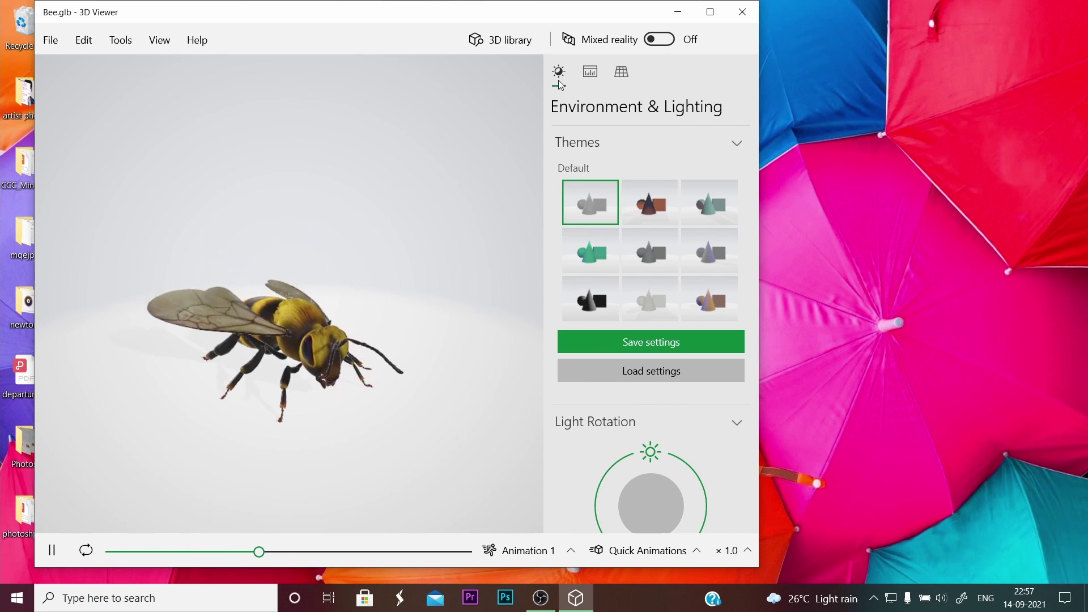
{"action": "left_click", "coordinate": [601, 80]}
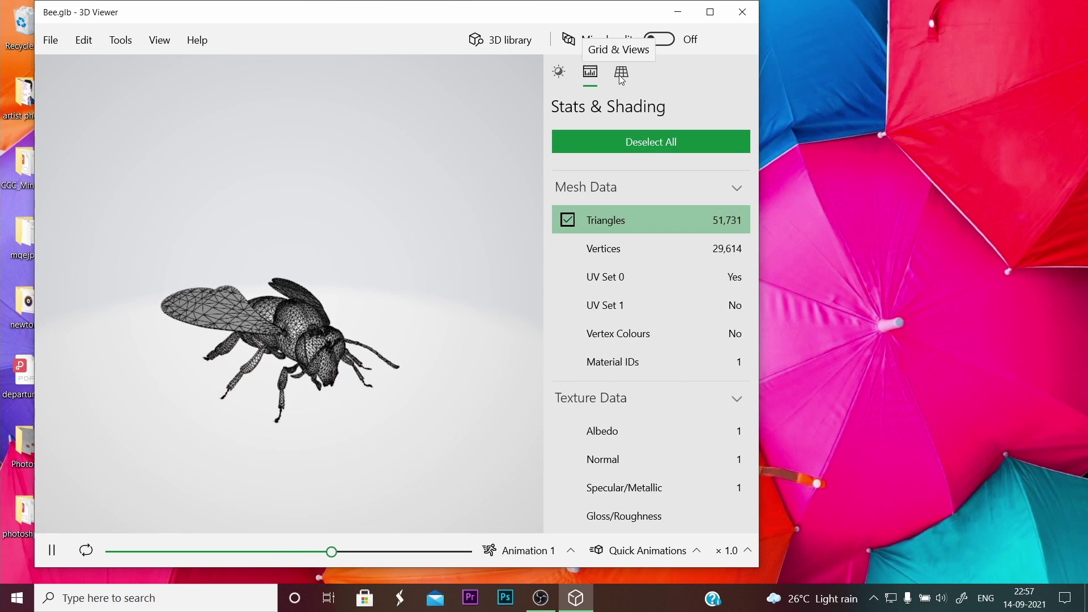
{"action": "left_click", "coordinate": [622, 78]}
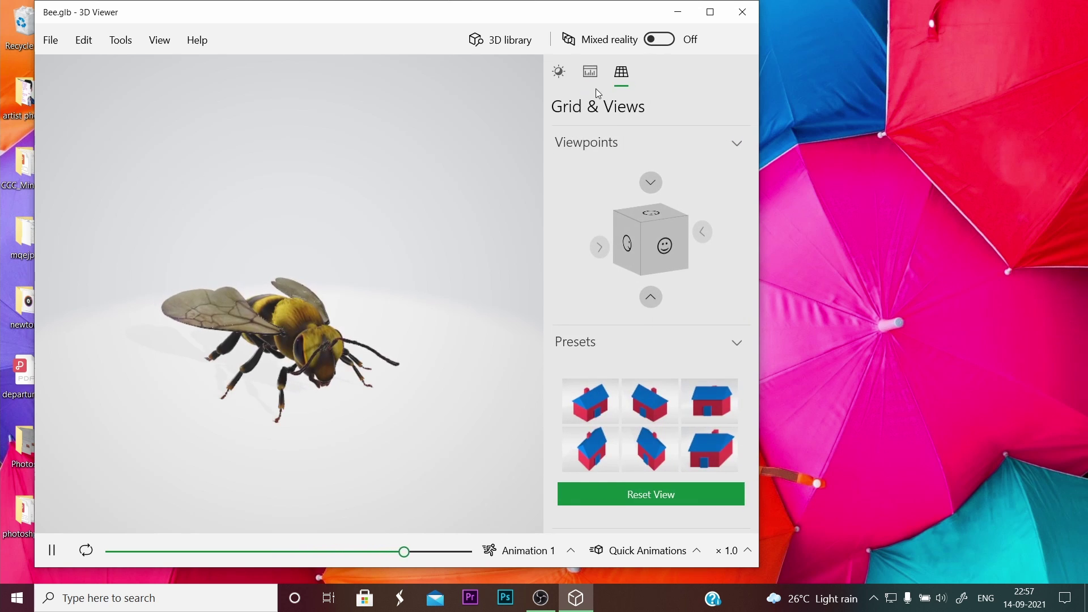
{"action": "left_click", "coordinate": [558, 72]}
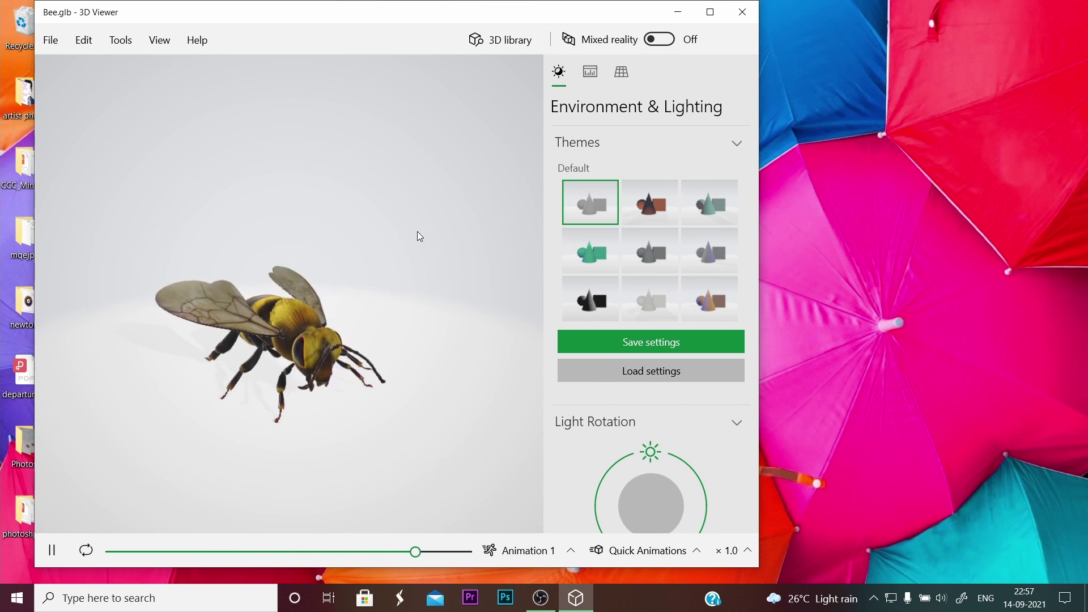
Step: Zoom out and back in on the animated bee model
{"action": "scroll", "coordinate": [453, 366], "scroll_direction": "down", "scroll_amount": 3}
{"action": "scroll", "coordinate": [454, 372], "scroll_direction": "up", "scroll_amount": 3}
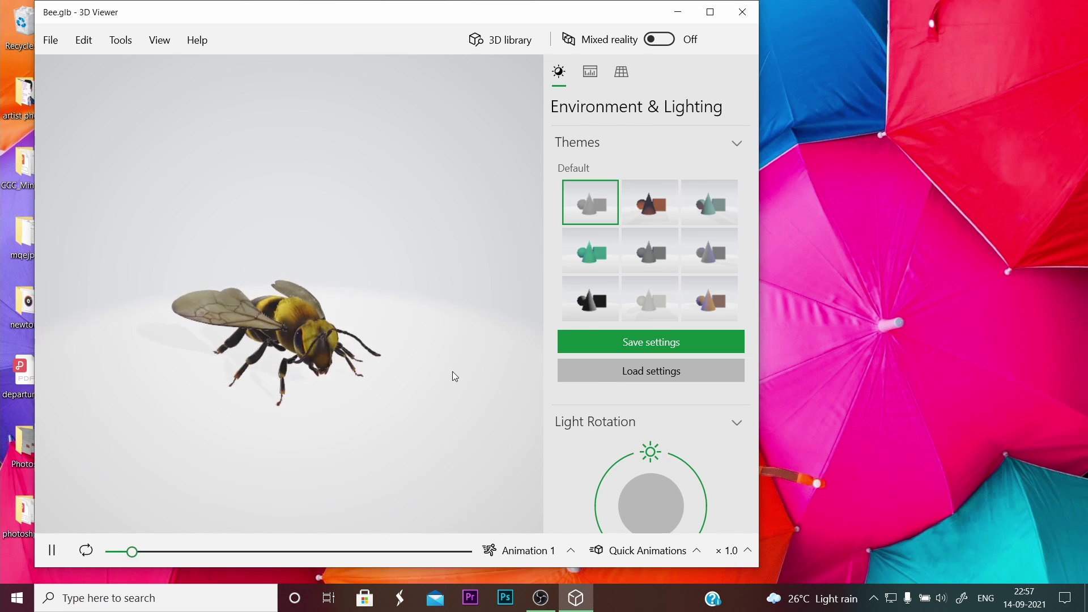
{"action": "scroll", "coordinate": [454, 372], "scroll_direction": "up", "scroll_amount": 3}
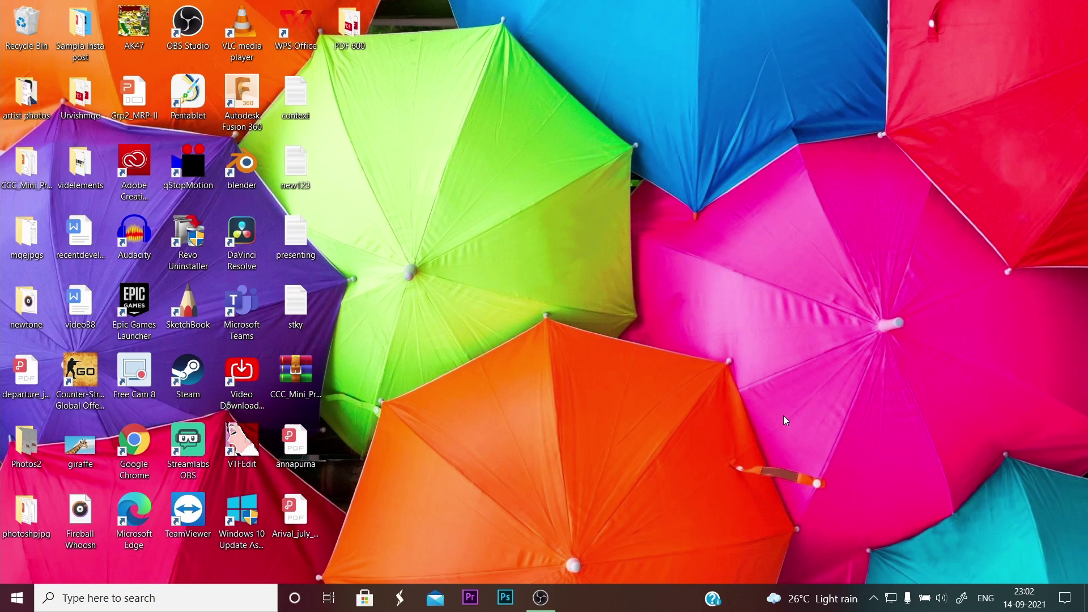
Step: Search Windows for 'Print 3D'
{"action": "left_click", "coordinate": [207, 599]}
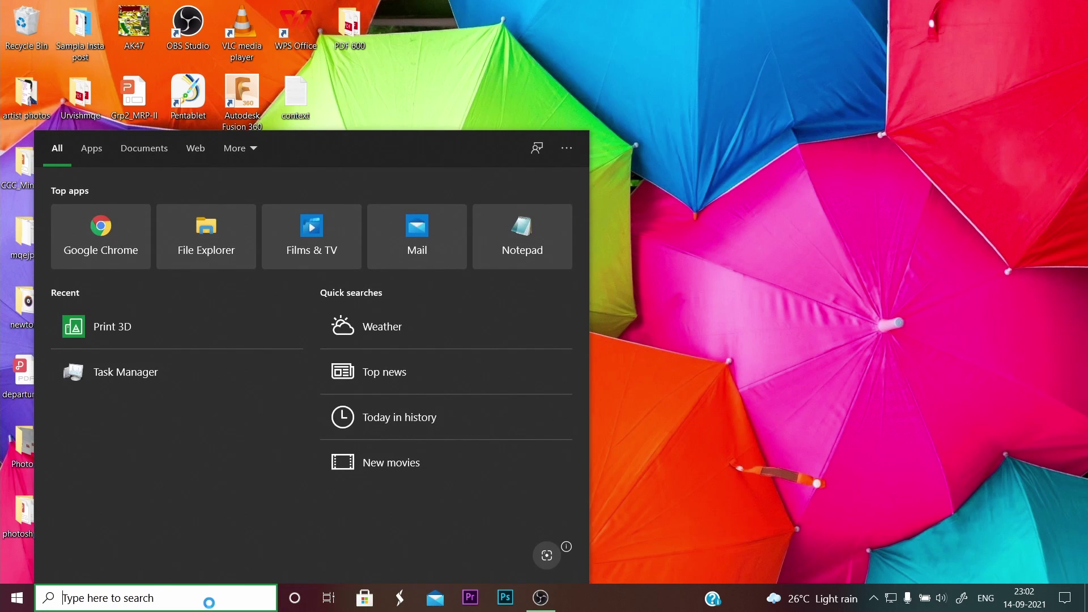
{"action": "type", "text": "P"}
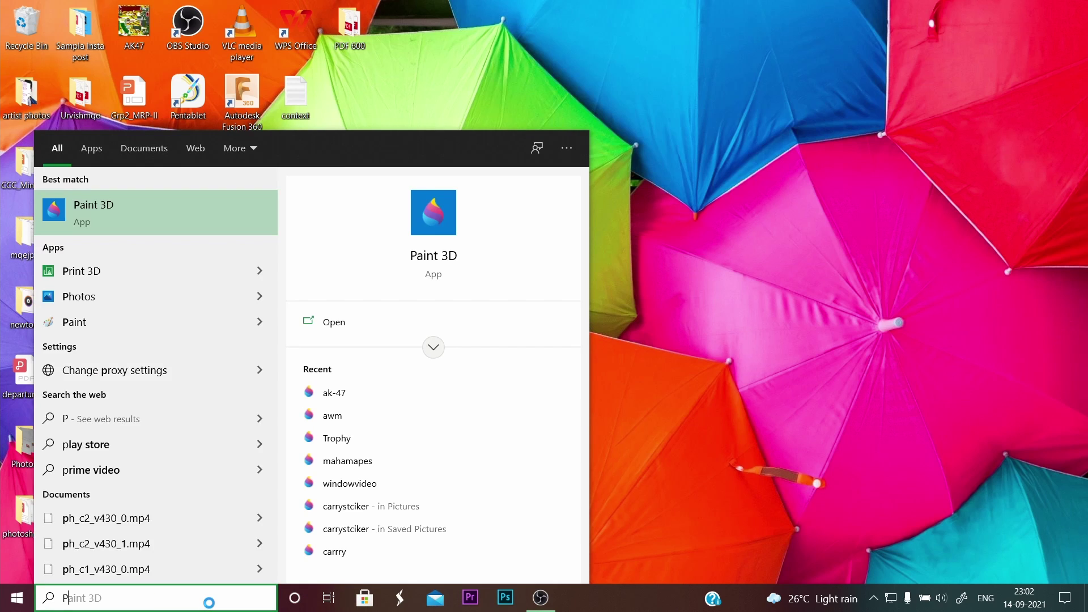
{"action": "type", "text": "rint"}
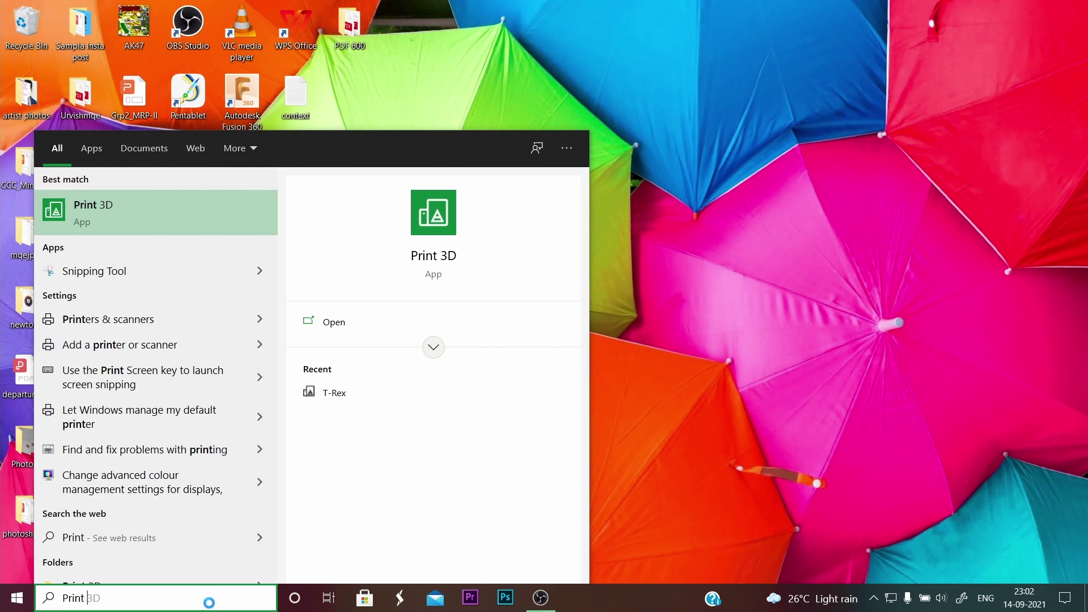
{"action": "type", "text": " 3D"}
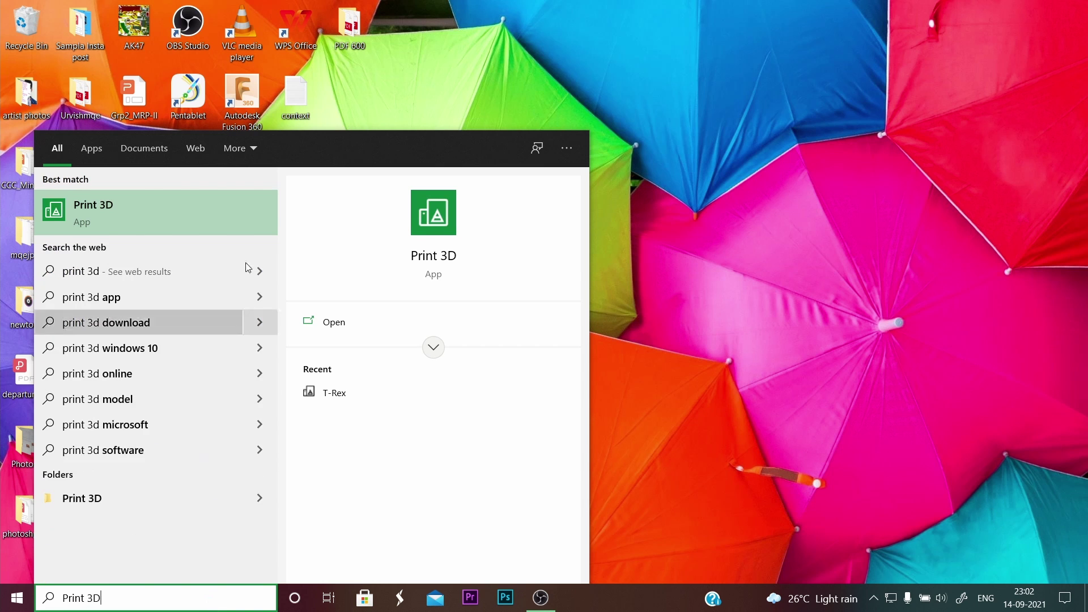
Step: Open Print 3D from the best match, review its File page, then close it
{"action": "left_click", "coordinate": [430, 215]}
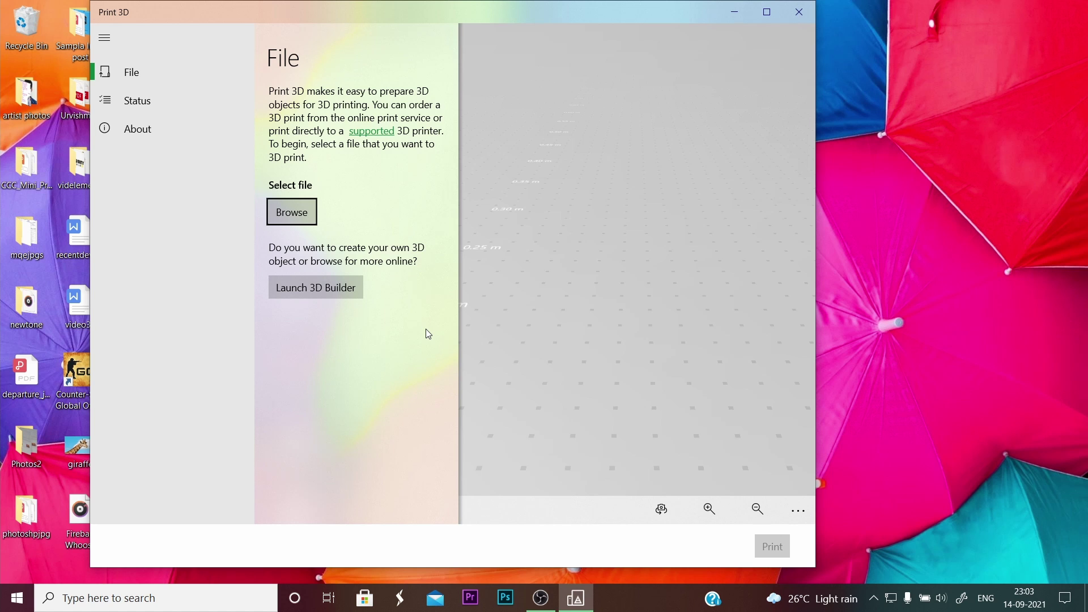
{"action": "left_click", "coordinate": [801, 17]}
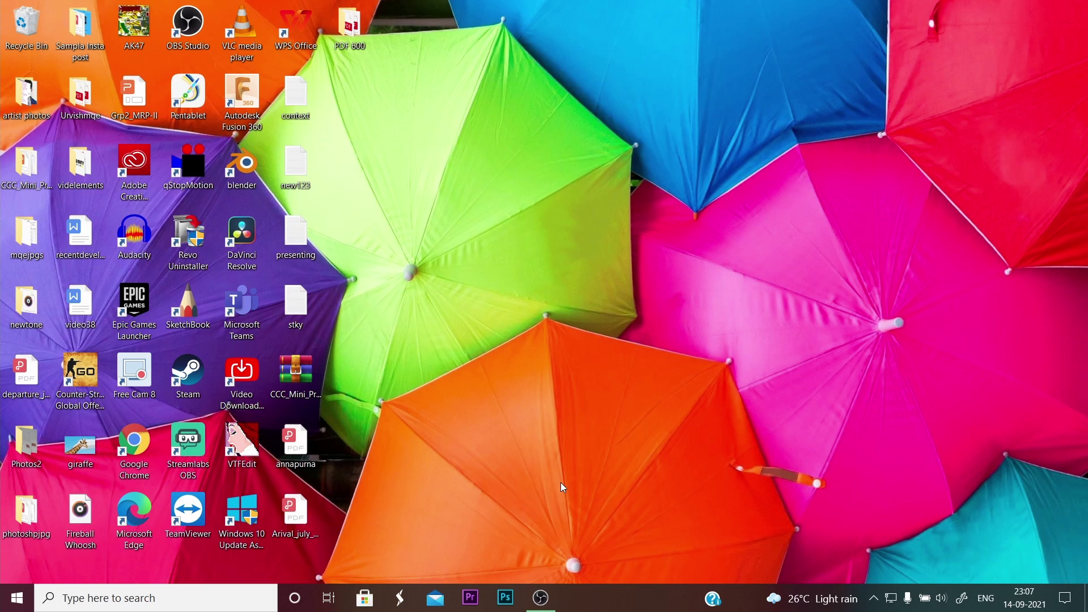
Step: Search Windows for '3D builder' and launch 3D Builder with Enter
{"action": "left_click", "coordinate": [109, 601]}
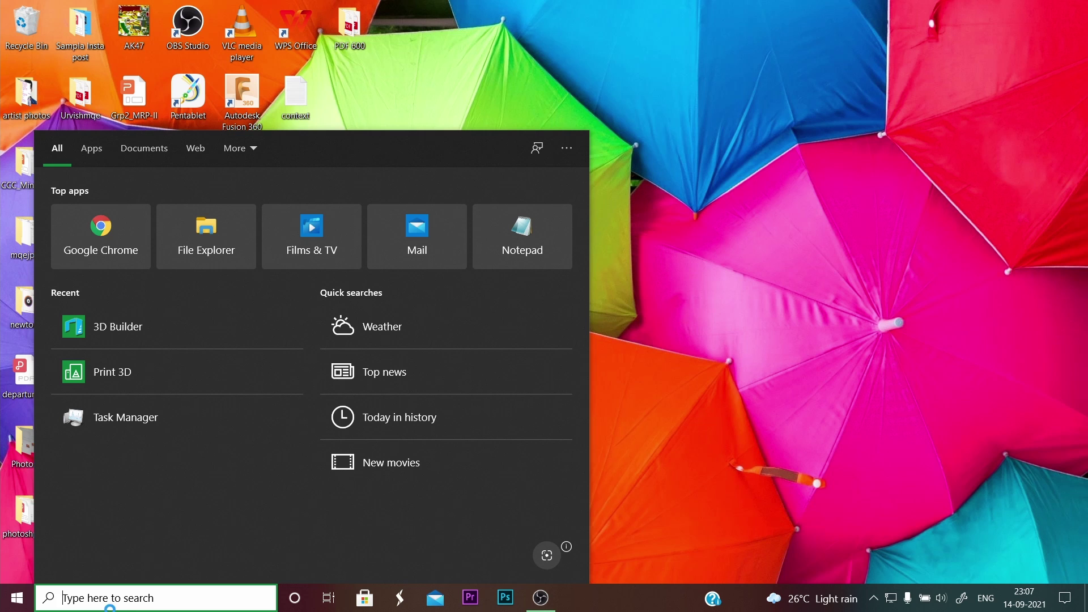
{"action": "type", "text": "#"}
{"action": "key", "text": "BackSpace"}
{"action": "type", "text": "3D "}
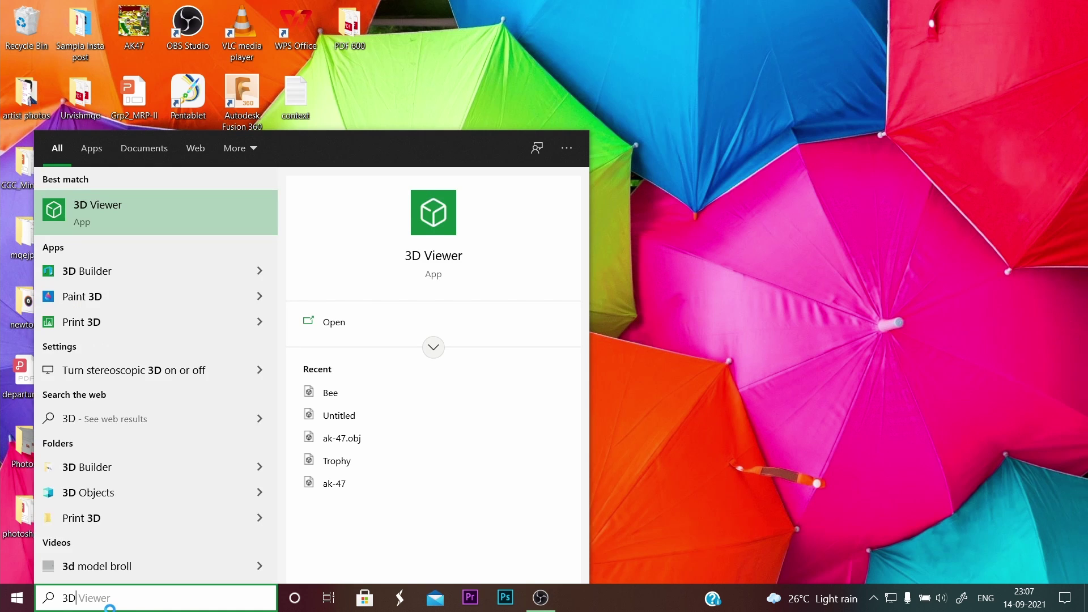
{"action": "type", "text": "bul"}
{"action": "type", "text": "id"}
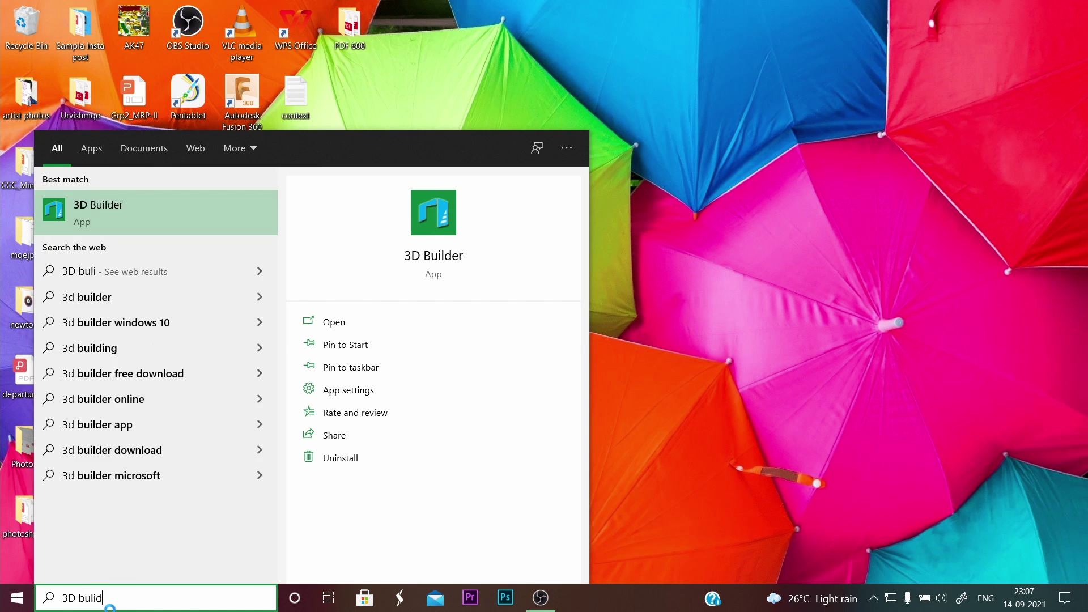
{"action": "type", "text": "er"}
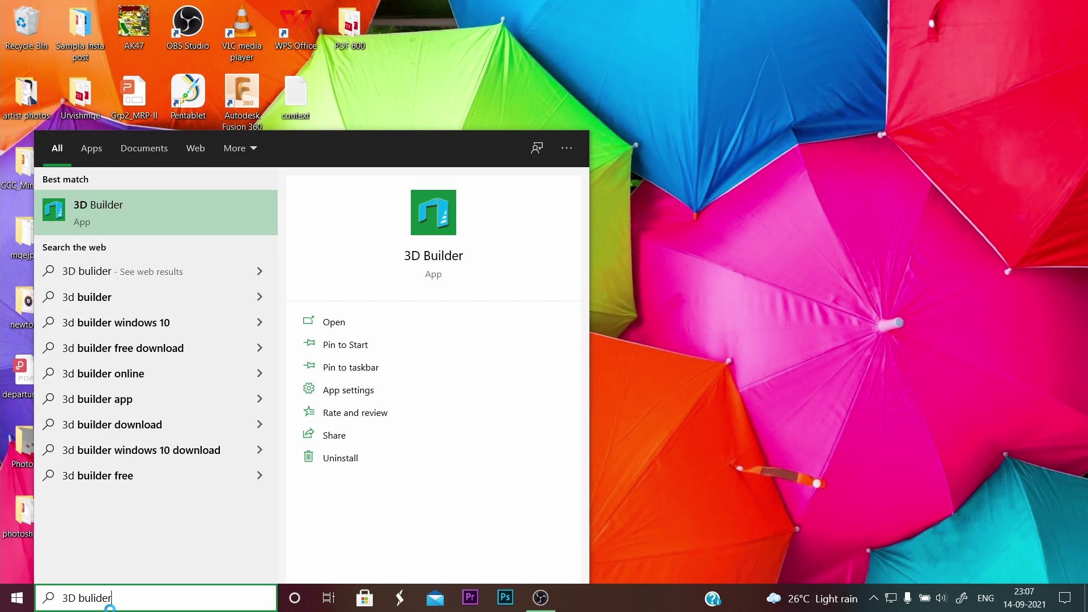
{"action": "key", "text": "Return"}
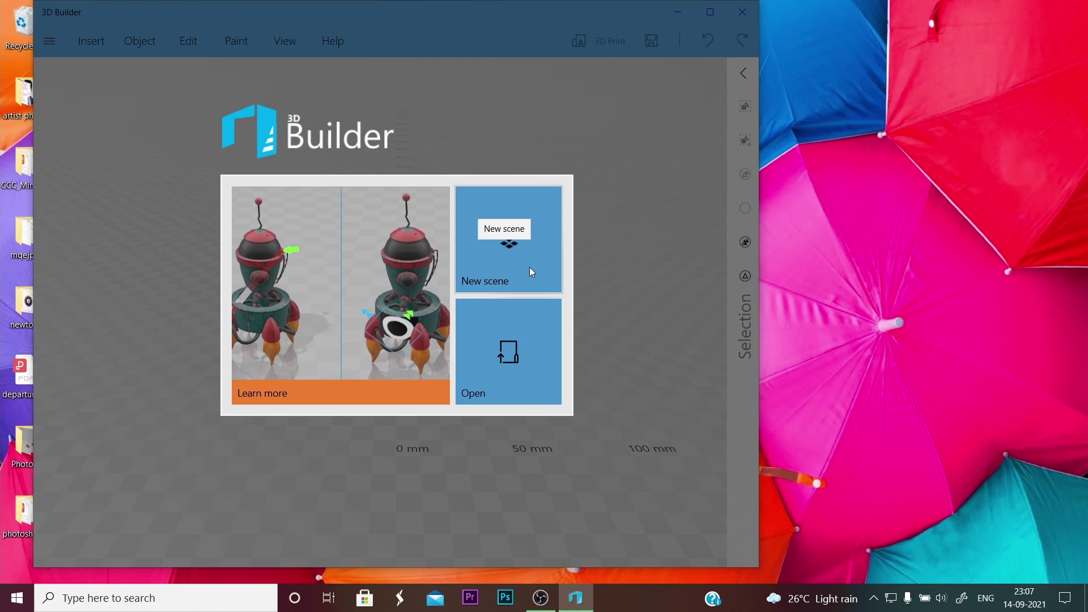
Step: Create a new empty scene, reposition the 3D Builder window, and zoom out on the plate
{"action": "left_click", "coordinate": [517, 271]}
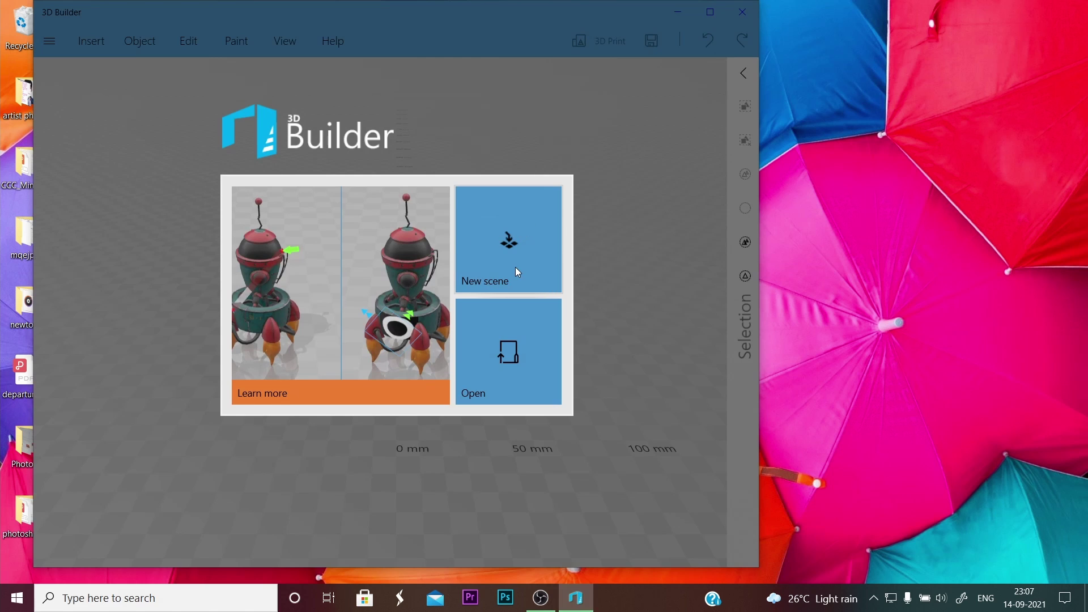
{"action": "mouse_move", "coordinate": [485, 21]}
{"action": "left_mouse_down"}
{"action": "mouse_move", "coordinate": [608, 16]}
{"action": "mouse_move", "coordinate": [474, 23]}
{"action": "mouse_move", "coordinate": [495, 21]}
{"action": "left_mouse_up"}
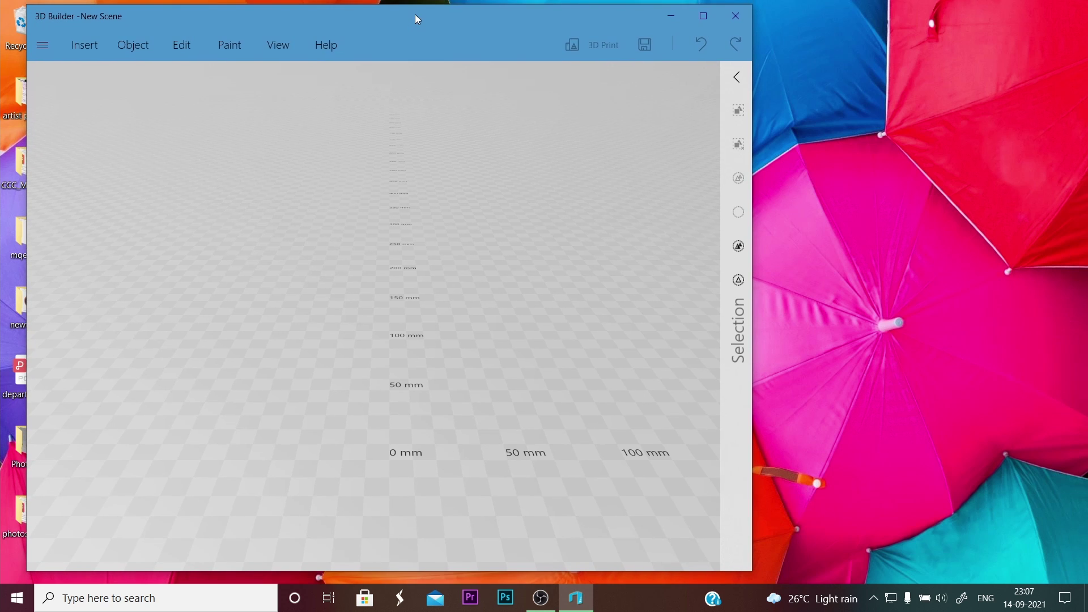
{"action": "left_click_drag", "start_coordinate": [416, 19], "coordinate": [414, 26]}
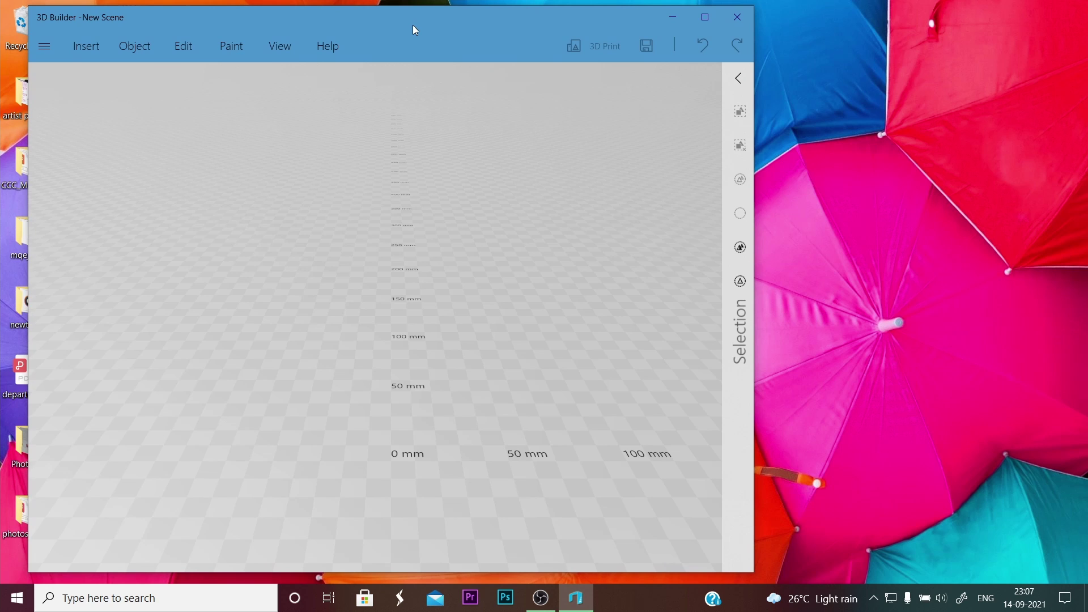
{"action": "left_click_drag", "start_coordinate": [415, 25], "coordinate": [418, 29]}
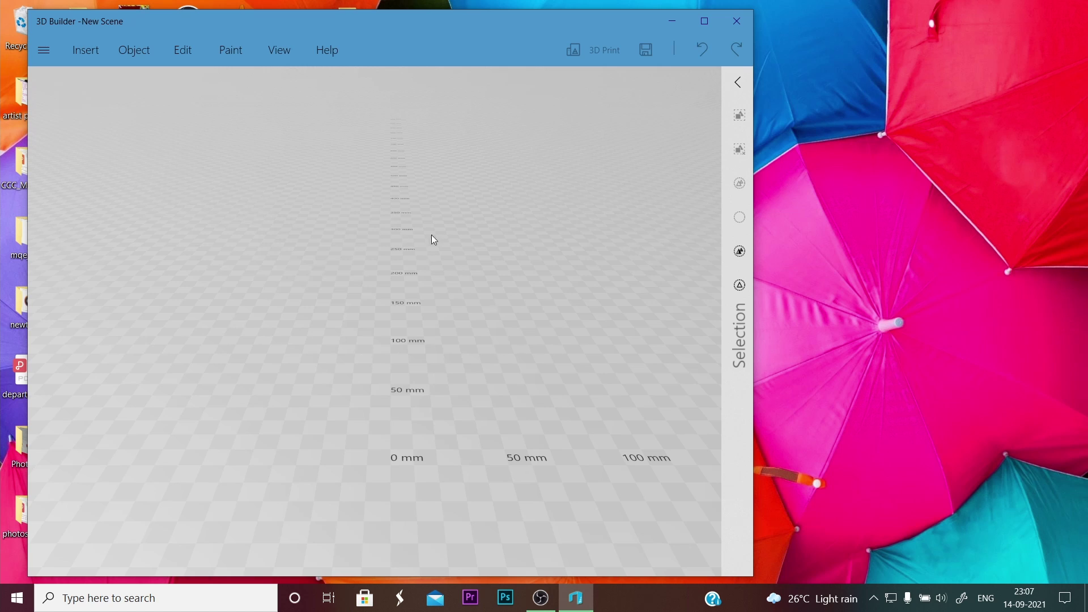
{"action": "scroll", "coordinate": [453, 275], "scroll_direction": "down", "scroll_amount": 2}
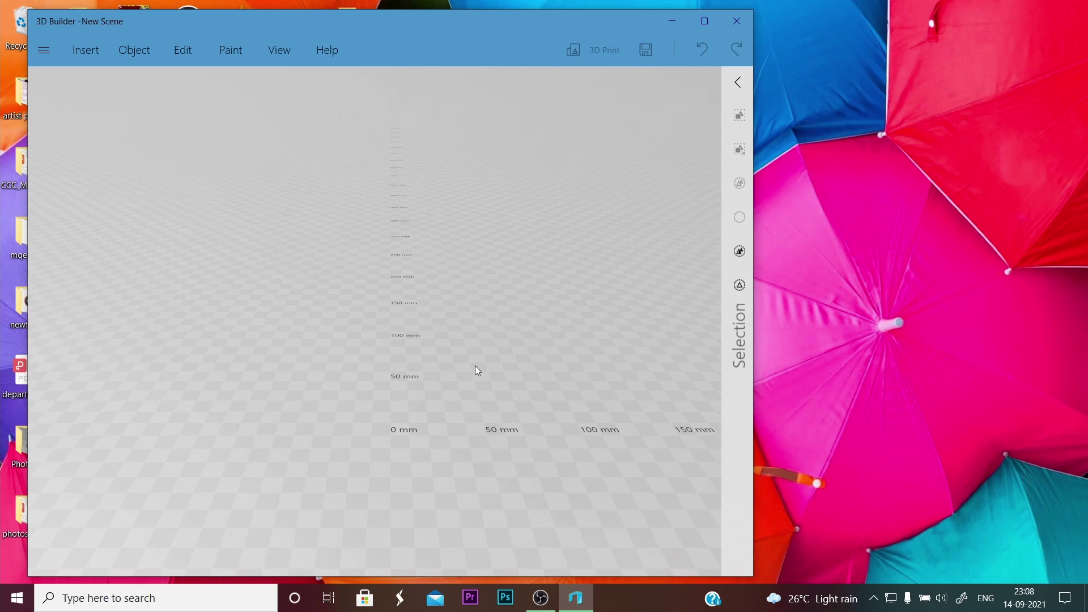
Step: Review the hamburger menu's file options, then show the Insert shapes like Cube and Sphere
{"action": "left_click", "coordinate": [44, 50]}
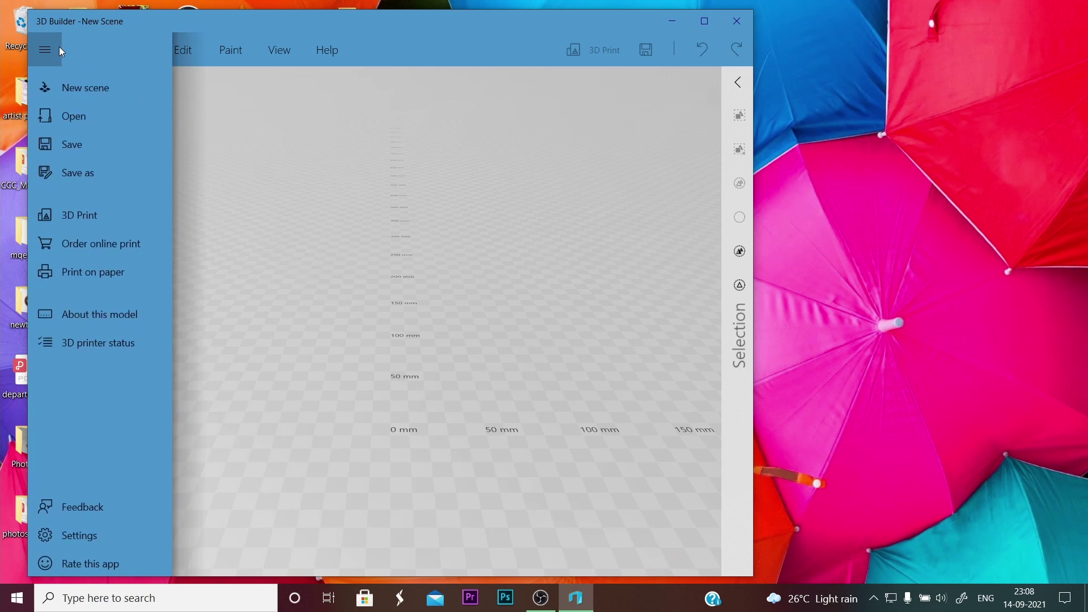
{"action": "left_click", "coordinate": [48, 52]}
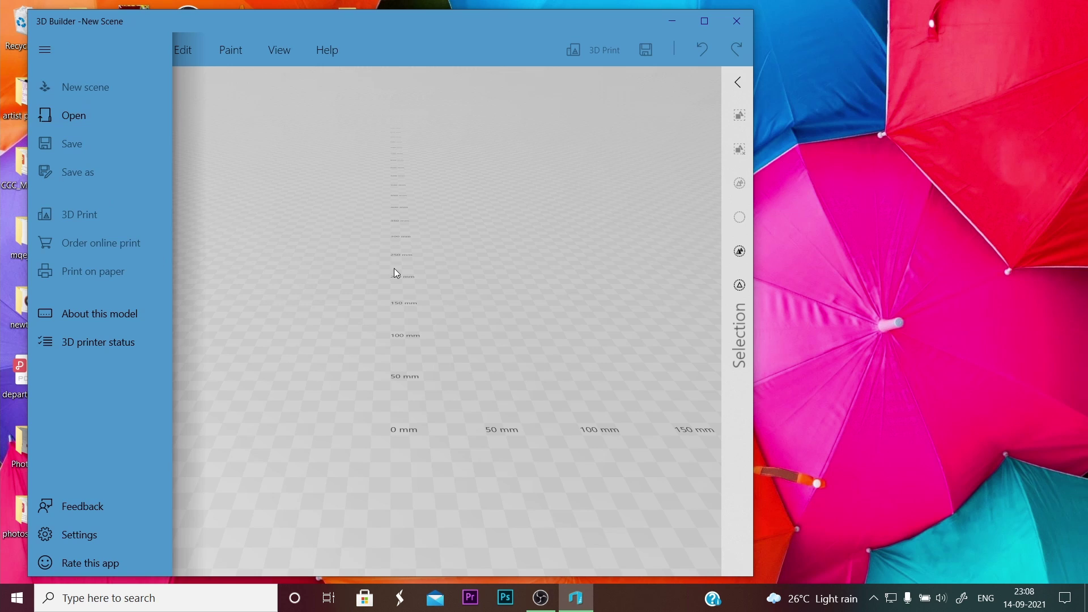
{"action": "left_click", "coordinate": [282, 242]}
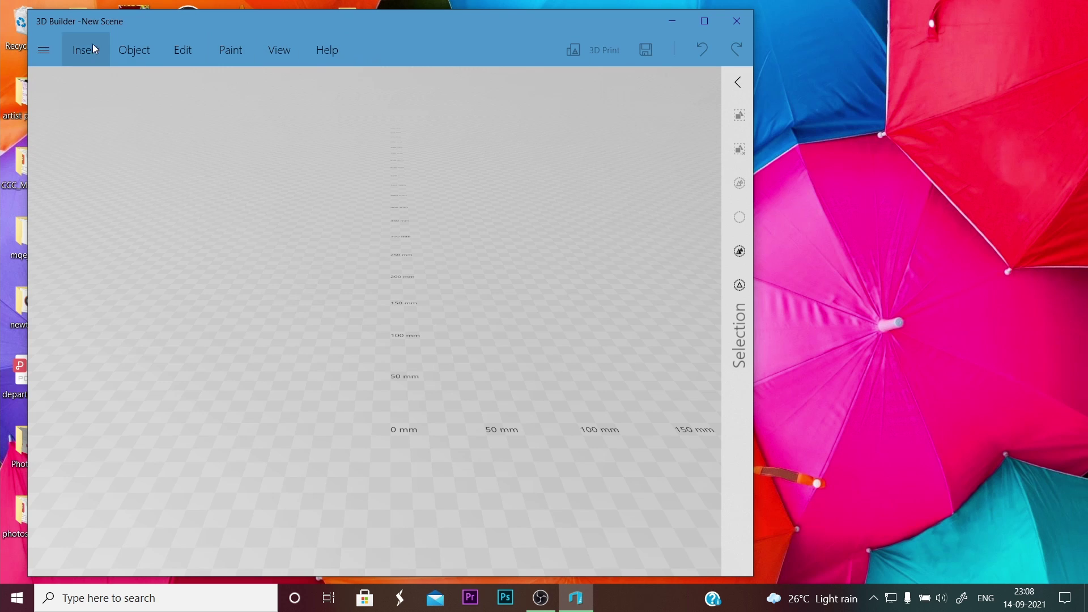
{"action": "left_click", "coordinate": [55, 61]}
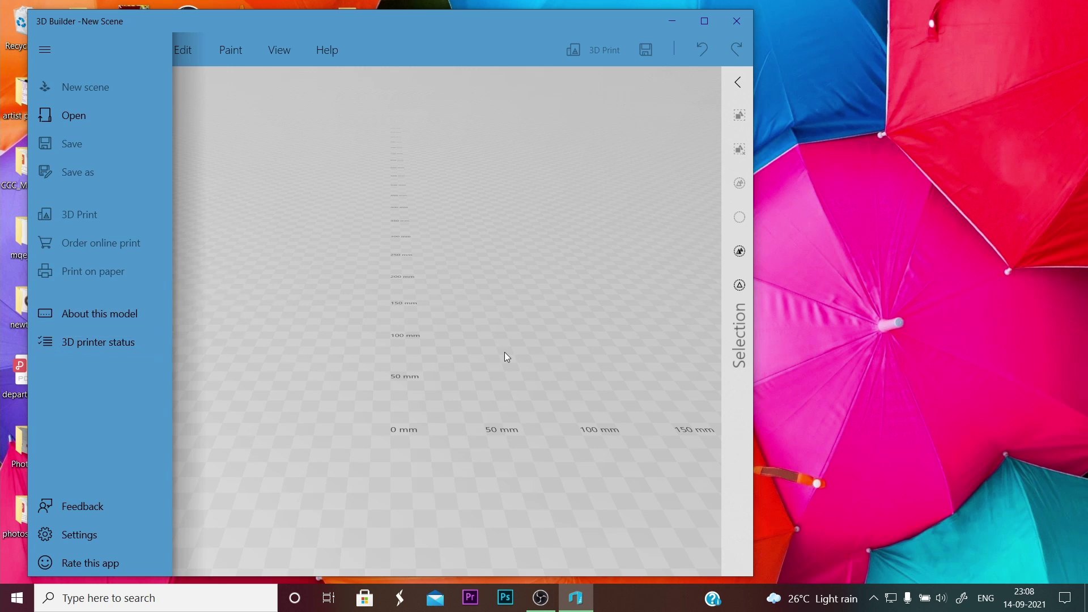
{"action": "left_click", "coordinate": [296, 156]}
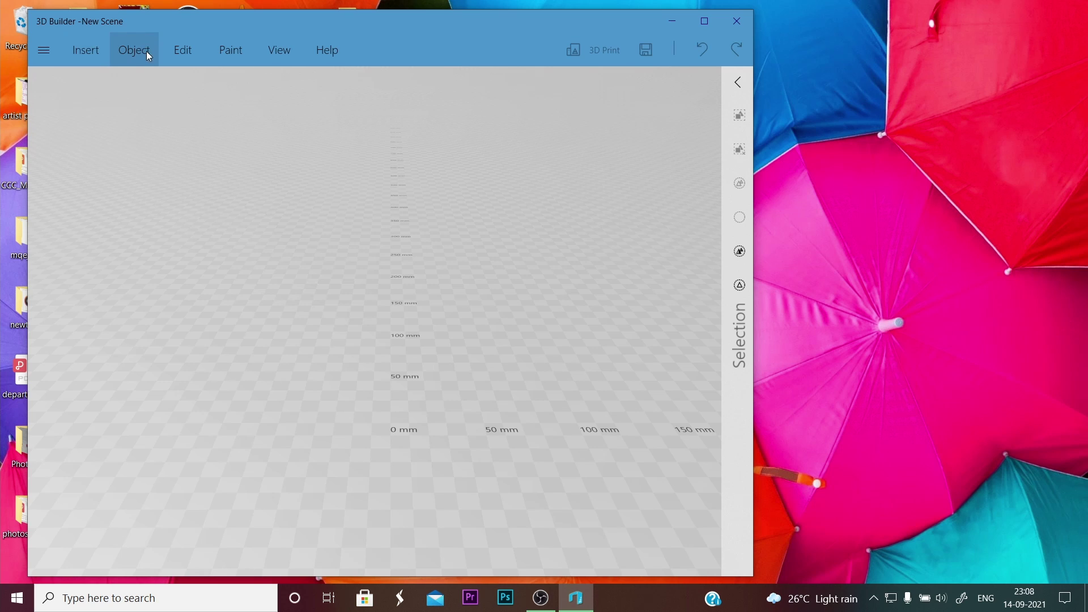
{"action": "left_click", "coordinate": [93, 41]}
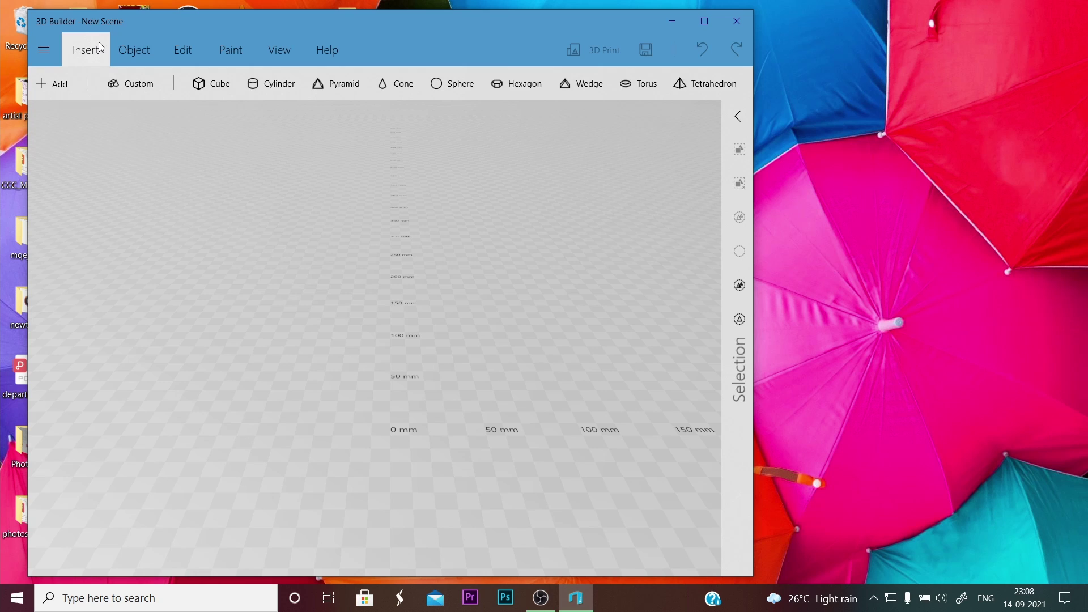
Step: Tour the Object, Edit, Paint and View tabs, ending on Help's Get Started, printers and User guide
{"action": "left_click", "coordinate": [128, 48]}
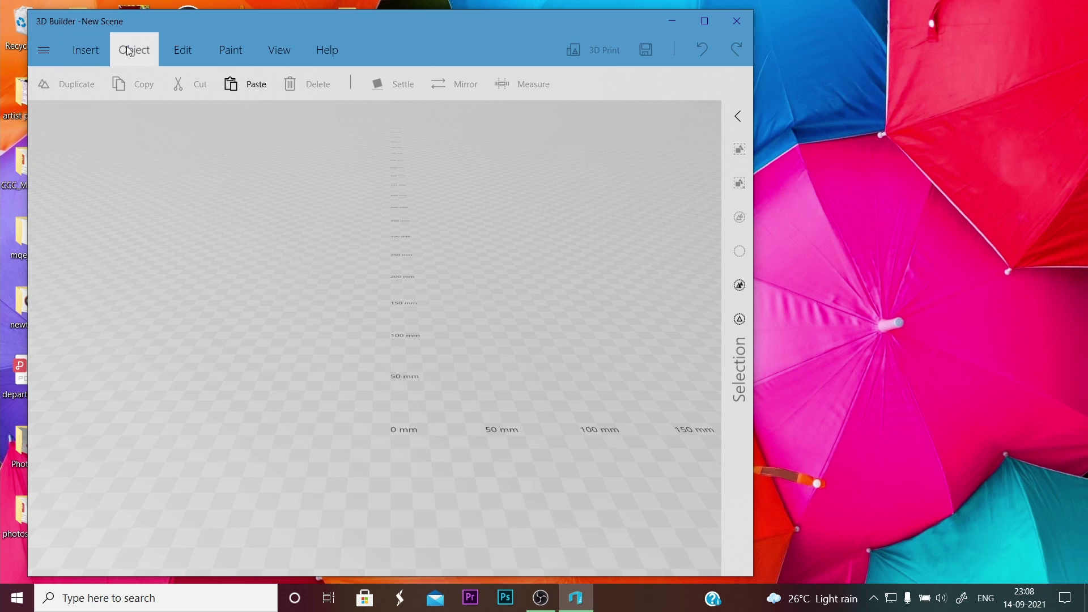
{"action": "left_click", "coordinate": [183, 50]}
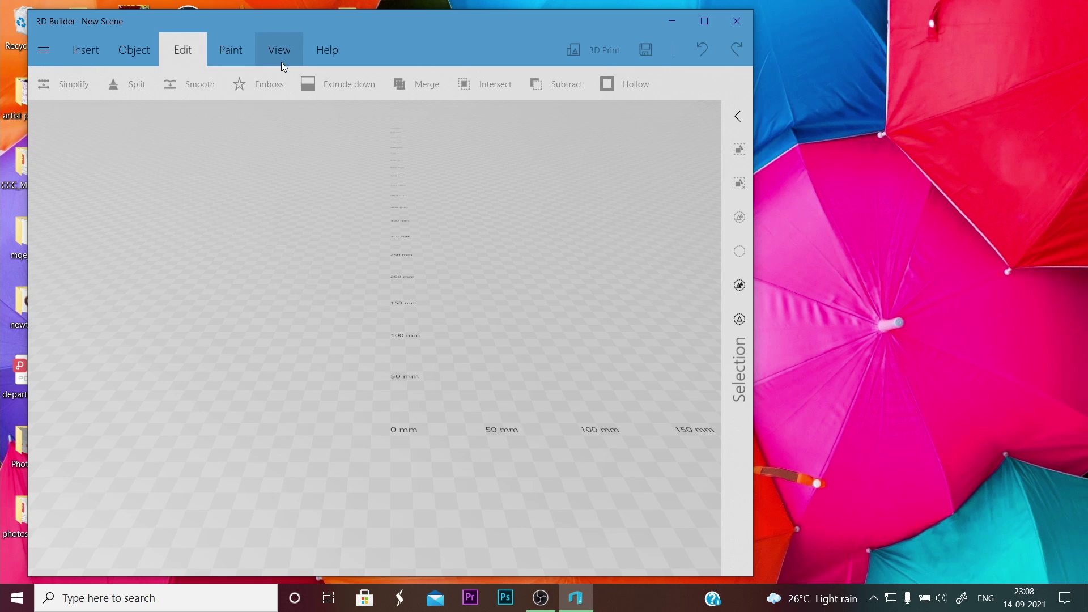
{"action": "left_click", "coordinate": [250, 59]}
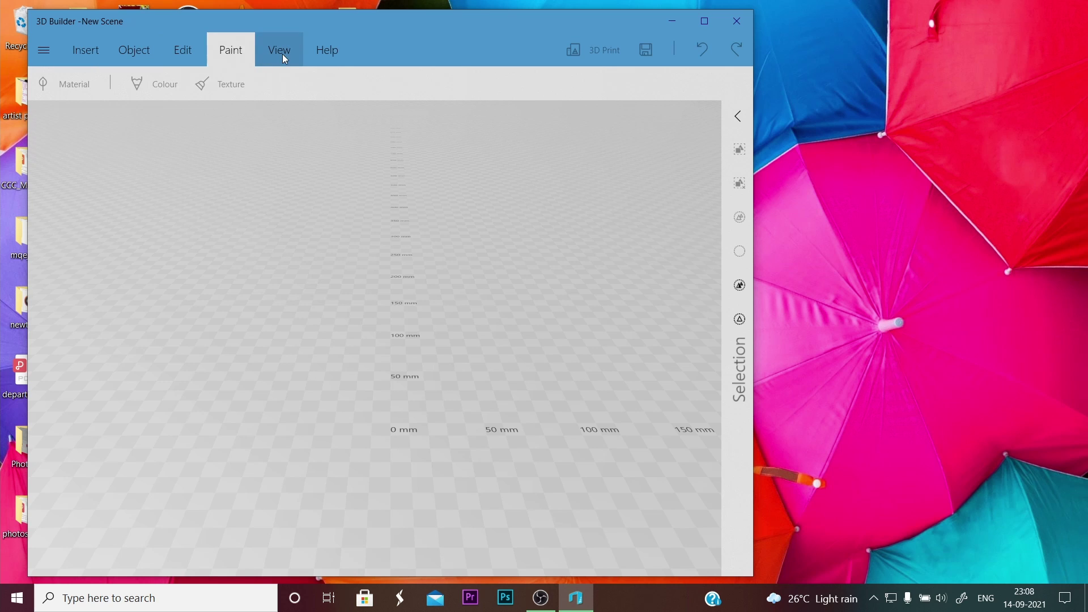
{"action": "left_click", "coordinate": [285, 59]}
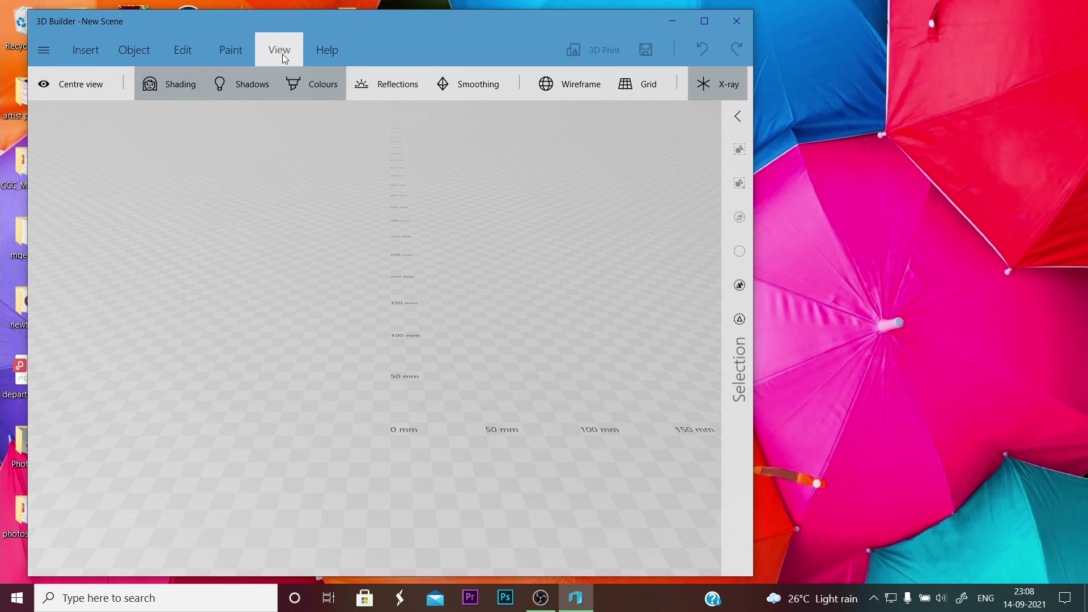
{"action": "left_click", "coordinate": [326, 57]}
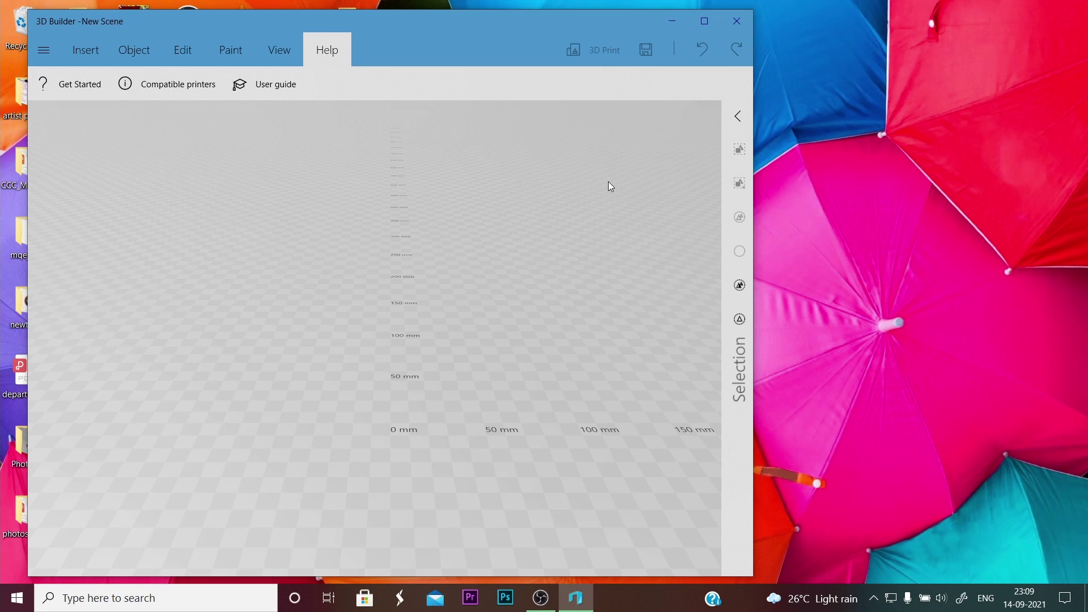
{"action": "left_click", "coordinate": [295, 59]}
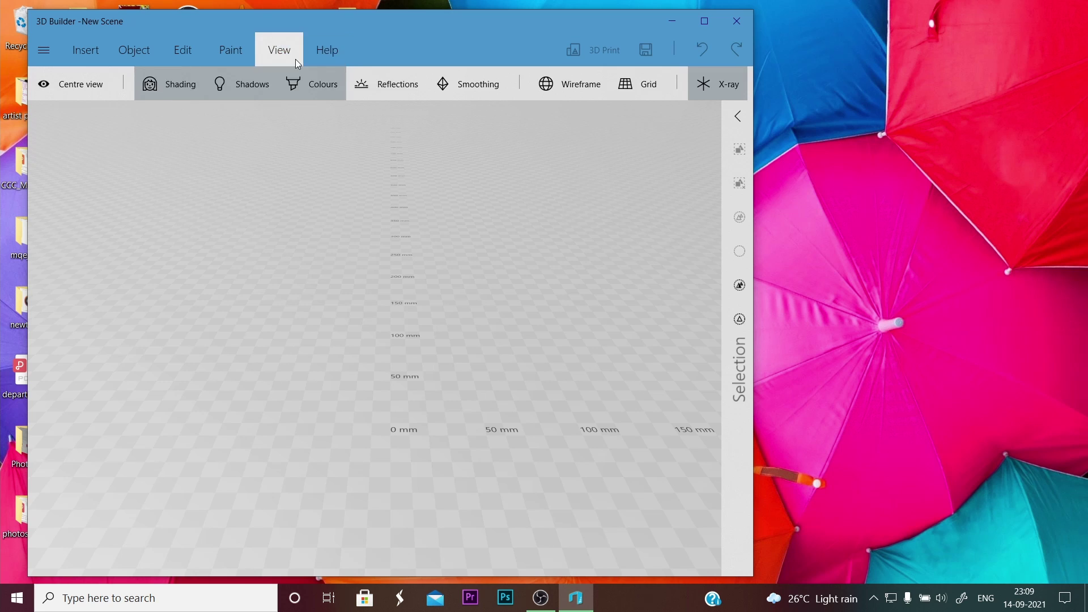
{"action": "left_click", "coordinate": [331, 53]}
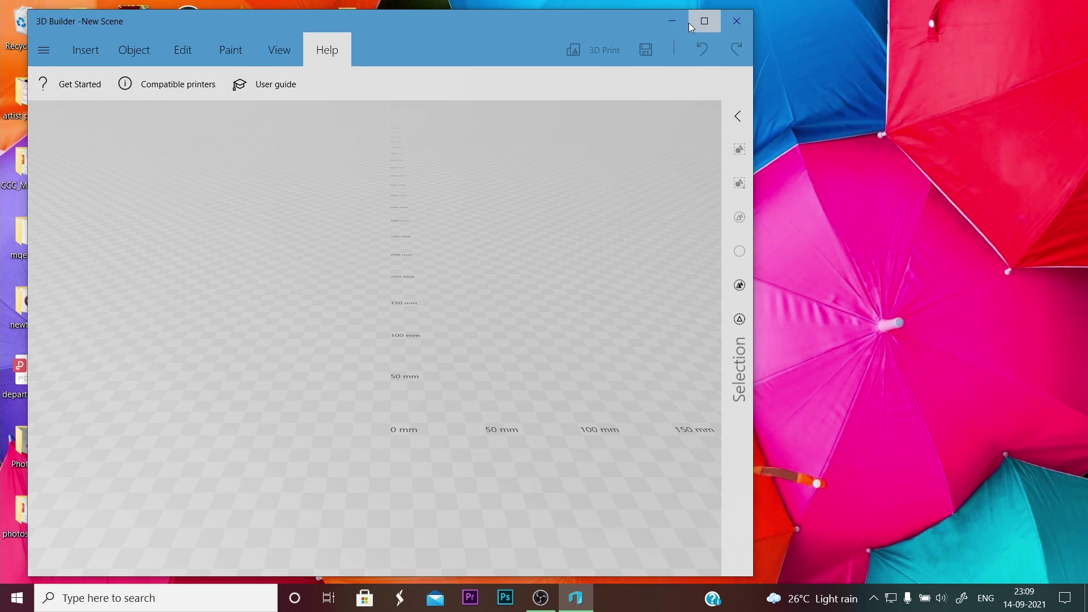